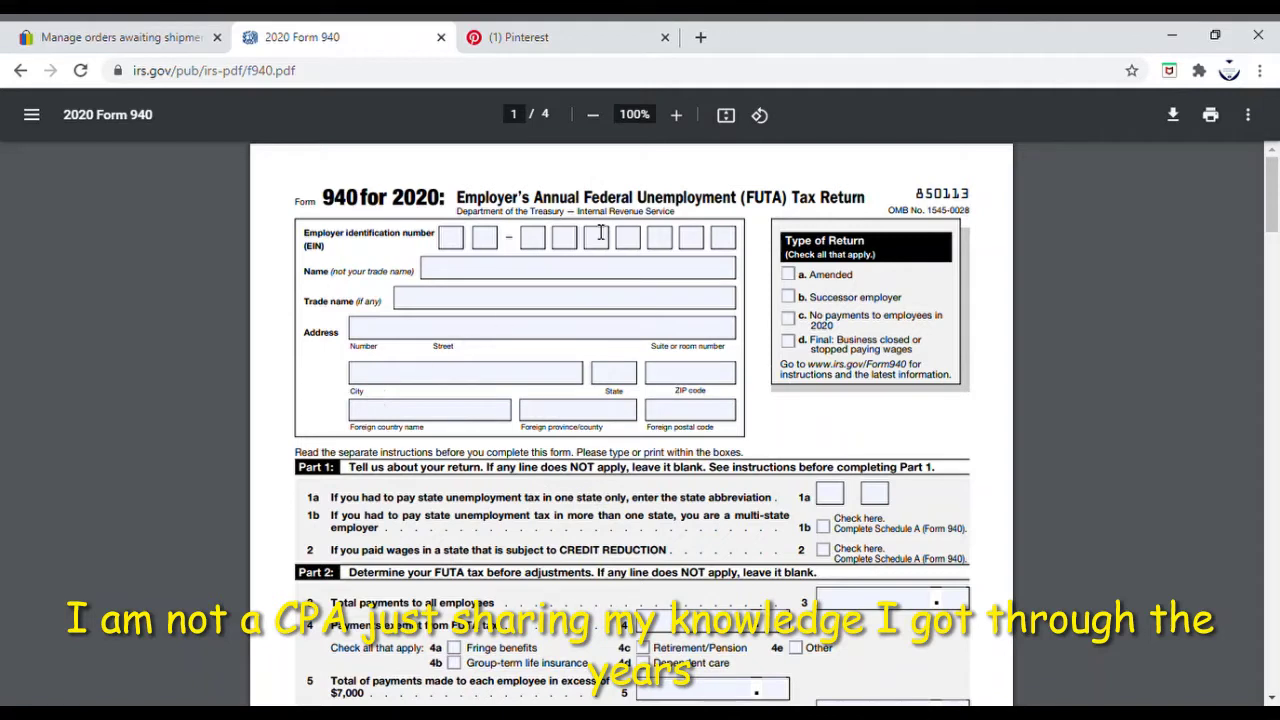
- Enter the first digits of the employer identification number in the EIN boxes
{"action": "left_click", "coordinate": [452, 241]}
{"action": "key", "text": "Tab"}
{"action": "type", "text": "5"}
{"action": "key", "text": "Tab"}
{"action": "type", "text": "1"}
{"action": "key", "text": "Tab"}
{"action": "type", "text": "2"}
{"action": "key", "text": "Tab"}
{"action": "type", "text": "6"}
- Enter the remaining EIN digits through the last of the nine boxes
{"action": "key", "text": "Tab"}
{"action": "type", "text": "5"}
{"action": "key", "text": "Tab"}
{"action": "type", "text": "7"}
{"action": "key", "text": "Tab"}
{"action": "type", "text": "2"}
{"action": "key", "text": "Tab"}
{"action": "type", "text": "0"}
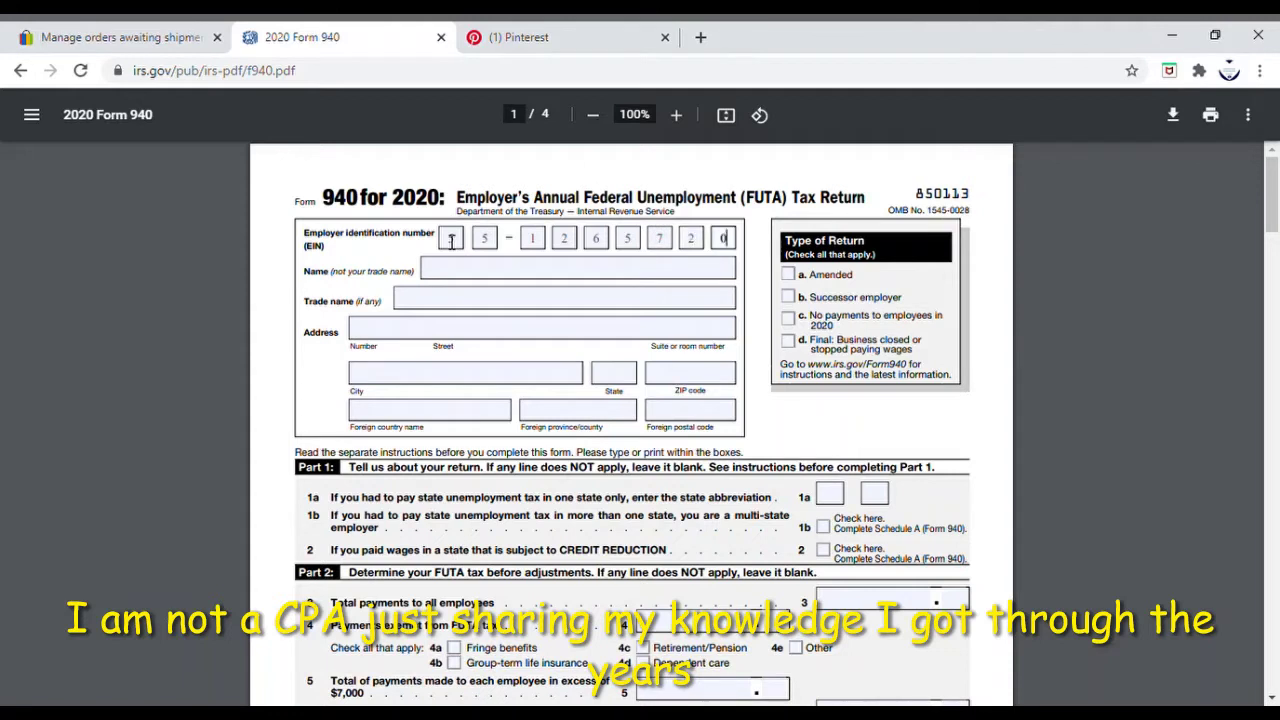
{"action": "left_click", "coordinate": [538, 279]}
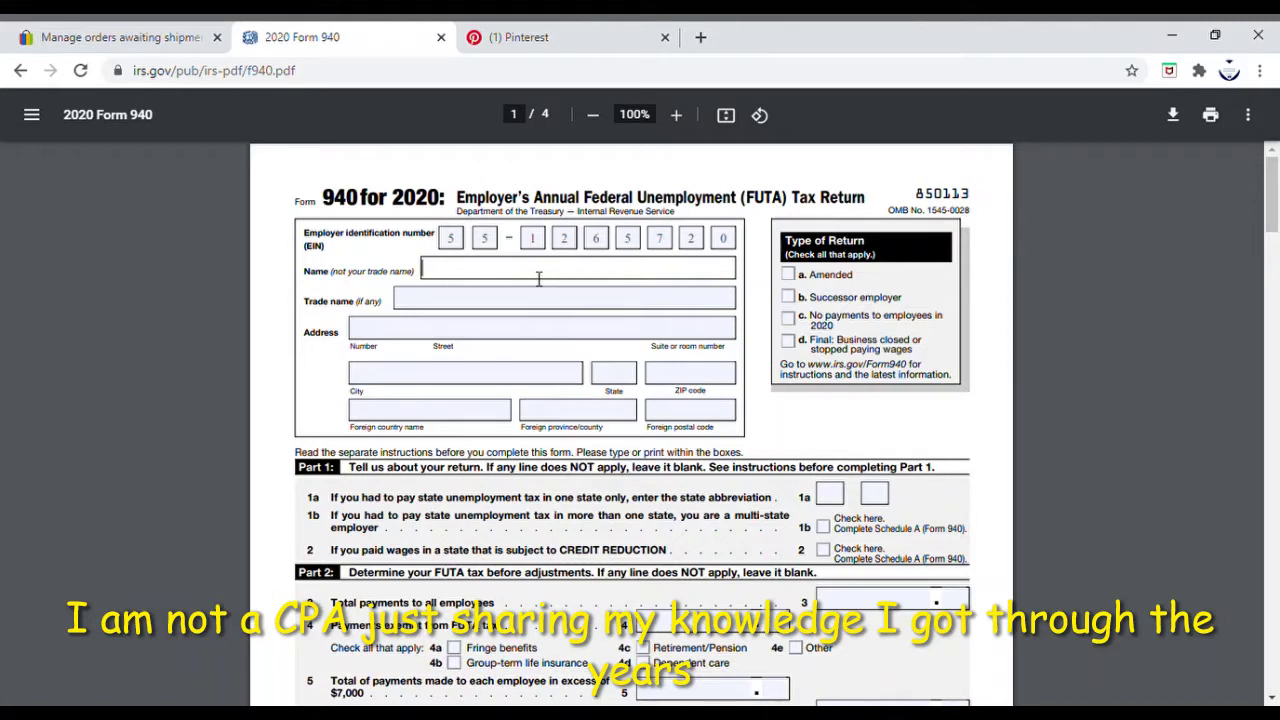
- Replace the lowercase entry with the uppercase employer name NEW LANE STORE LLC
{"action": "type", "text": "new"}
{"action": "key", "text": "BackSpace"}
{"action": "key", "text": "BackSpace"}
{"action": "key", "text": "BackSpace"}
{"action": "type", "text": "NEW LANE STORE"}
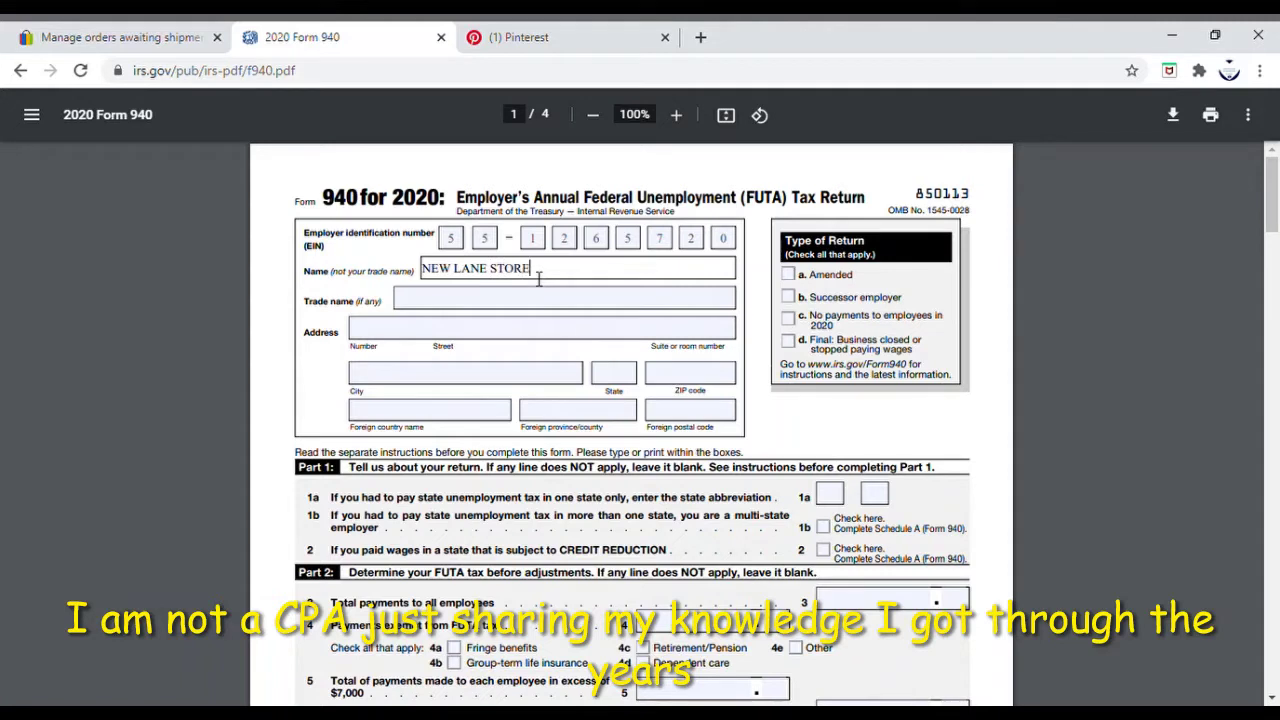
{"action": "type", "text": " LLLC"}
- Enter the employer's street address, fixing the misspelled street name
{"action": "left_click", "coordinate": [453, 337]}
{"action": "type", "text": "123"}
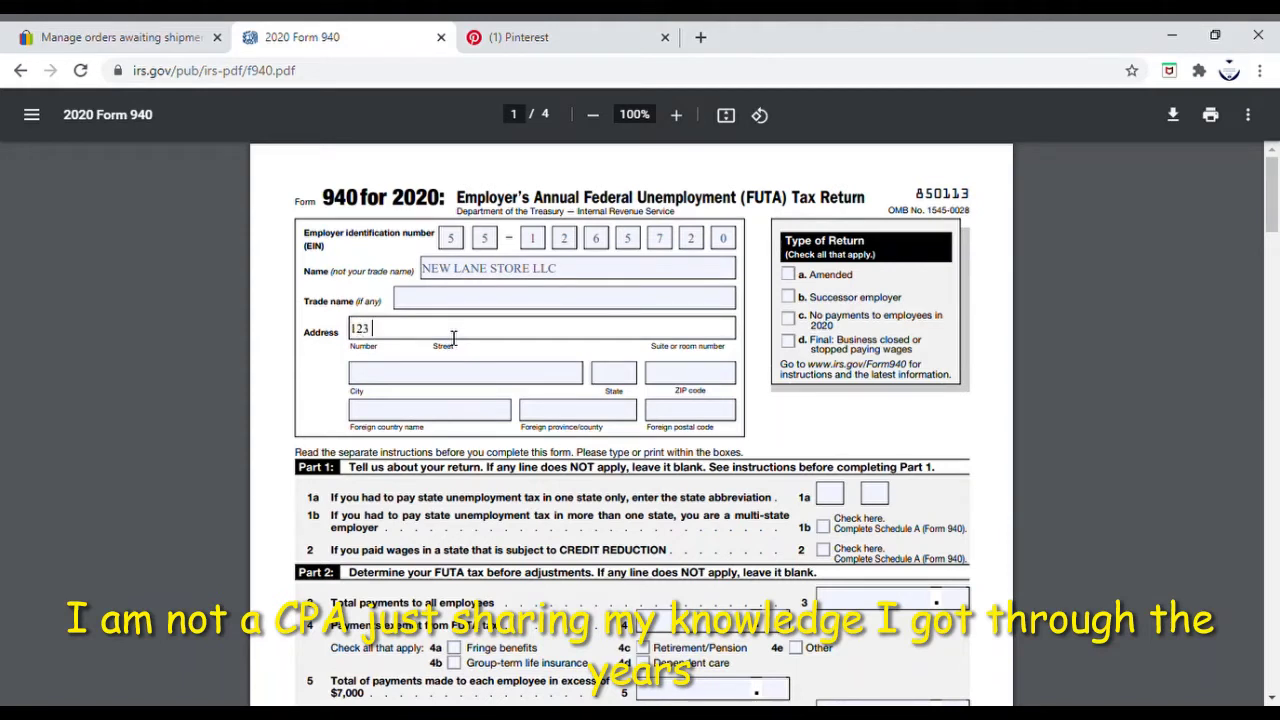
{"action": "type", "text": " MAIN STRET"}
{"action": "key", "text": "BackSpace"}
{"action": "type", "text": "ET"}
- Fill in city MIAMI, state FL and the employer's ZIP code
{"action": "left_click", "coordinate": [449, 386]}
{"action": "type", "text": "MIAMI"}
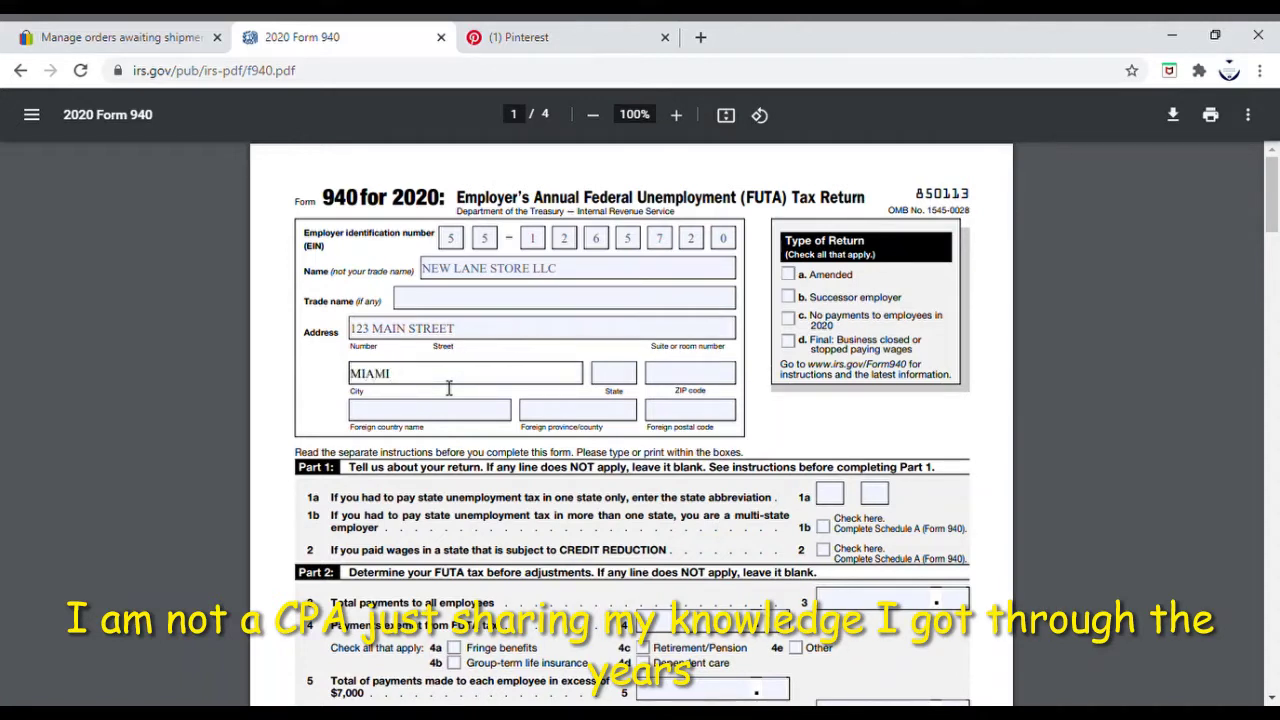
{"action": "key", "text": "Tab"}
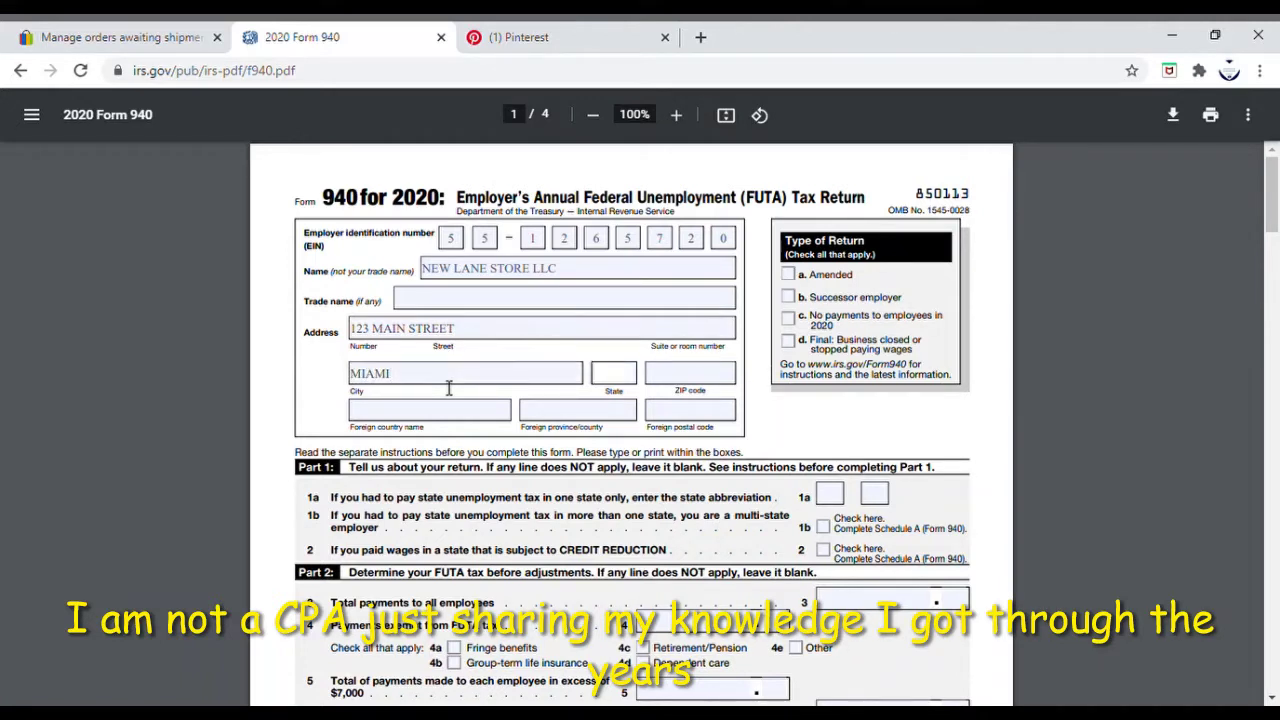
{"action": "type", "text": "FL"}
{"action": "key", "text": "Tab"}
{"action": "type", "text": "331"}
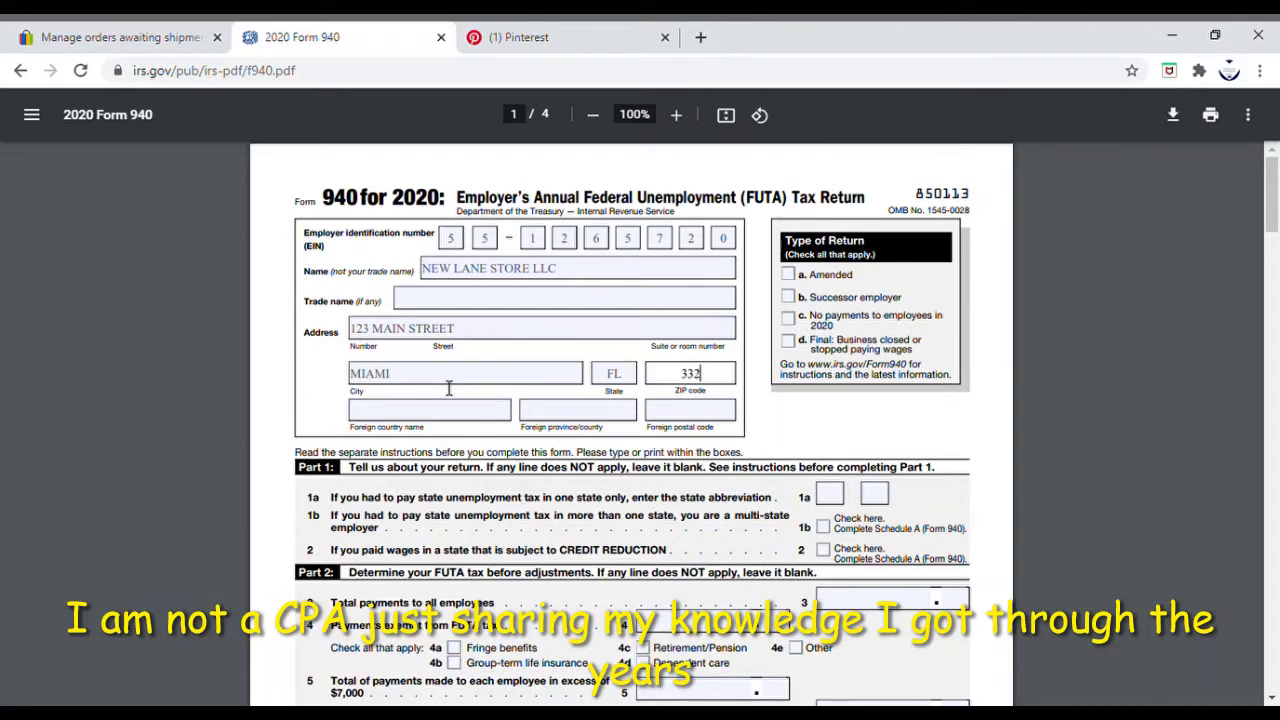
{"action": "type", "text": "68"}
- In Part 1, type F into the first line 1a state abbreviation box
{"action": "scroll", "coordinate": [865, 362], "scroll_direction": "down", "scroll_amount": 1}
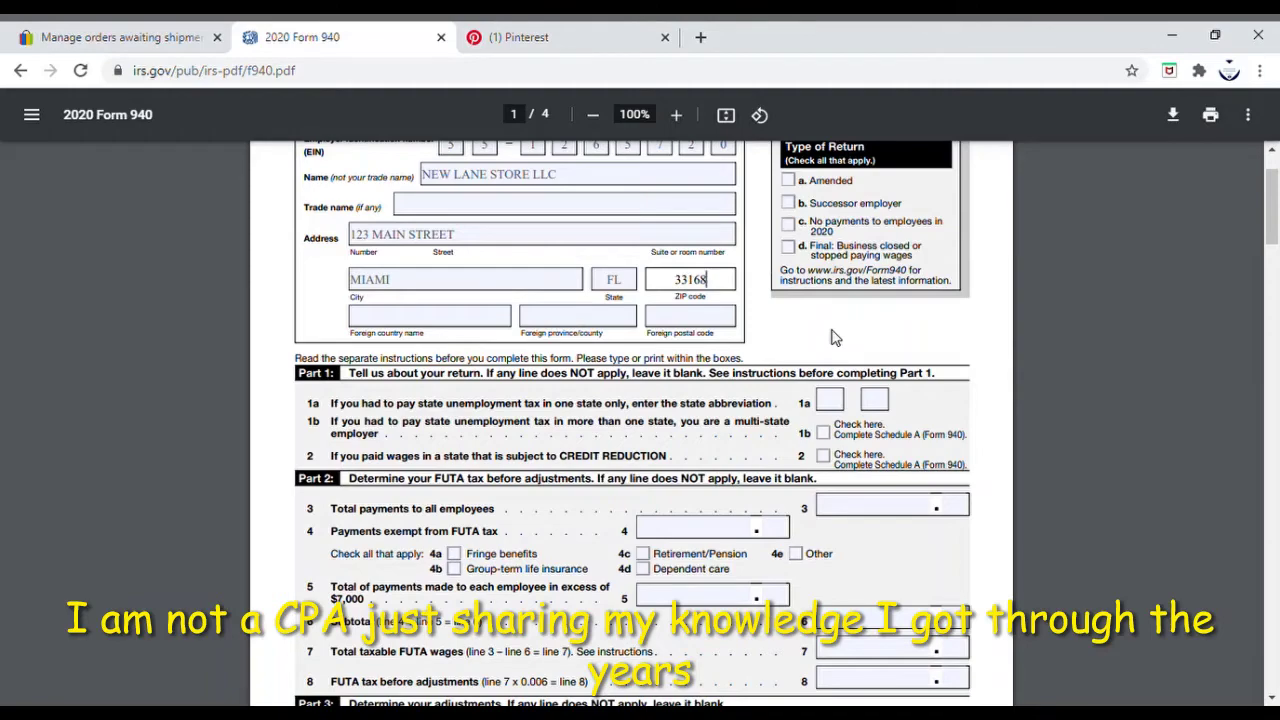
{"action": "scroll", "coordinate": [835, 338], "scroll_direction": "up", "scroll_amount": 1}
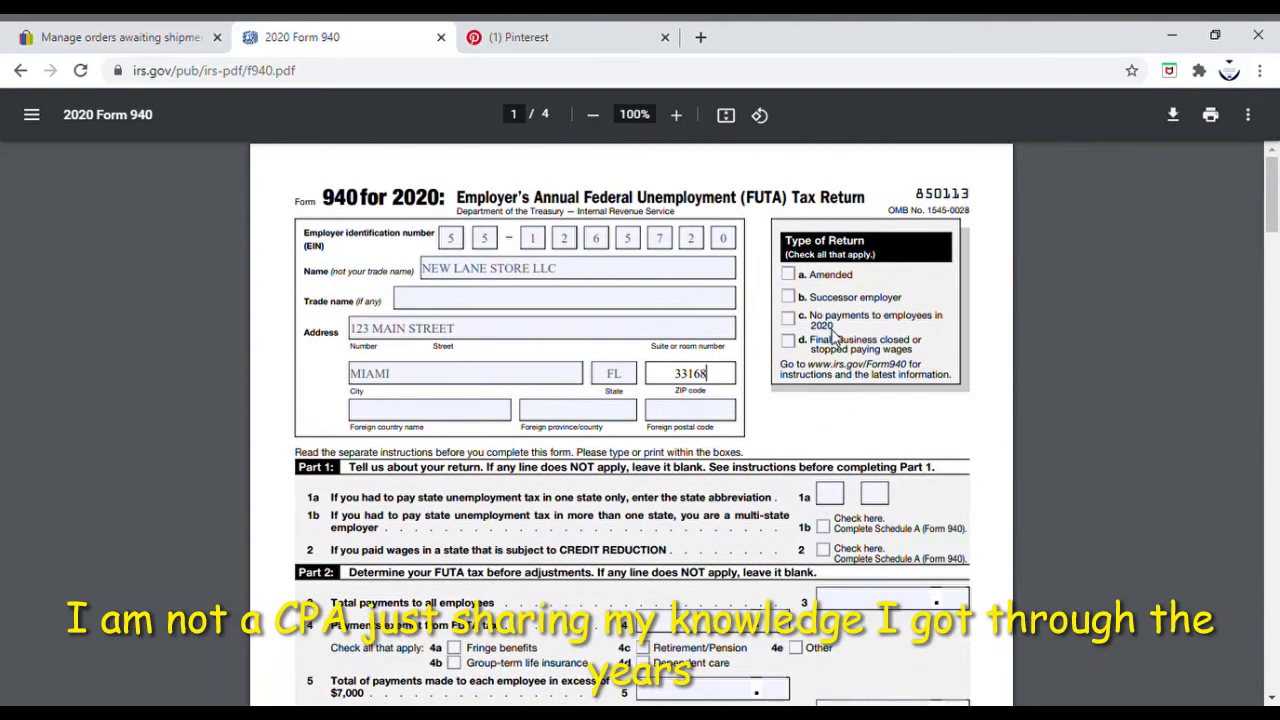
{"action": "scroll", "coordinate": [778, 402], "scroll_direction": "down", "scroll_amount": 3}
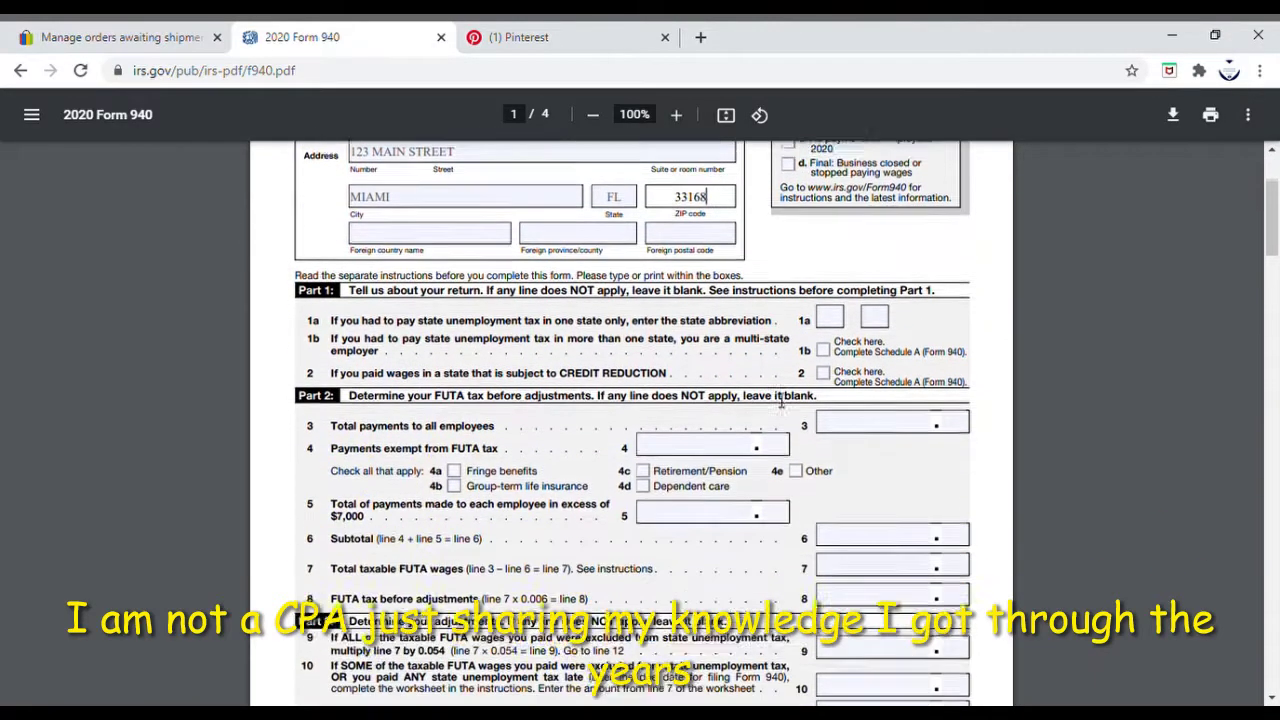
{"action": "scroll", "coordinate": [595, 338], "scroll_direction": "down", "scroll_amount": 1}
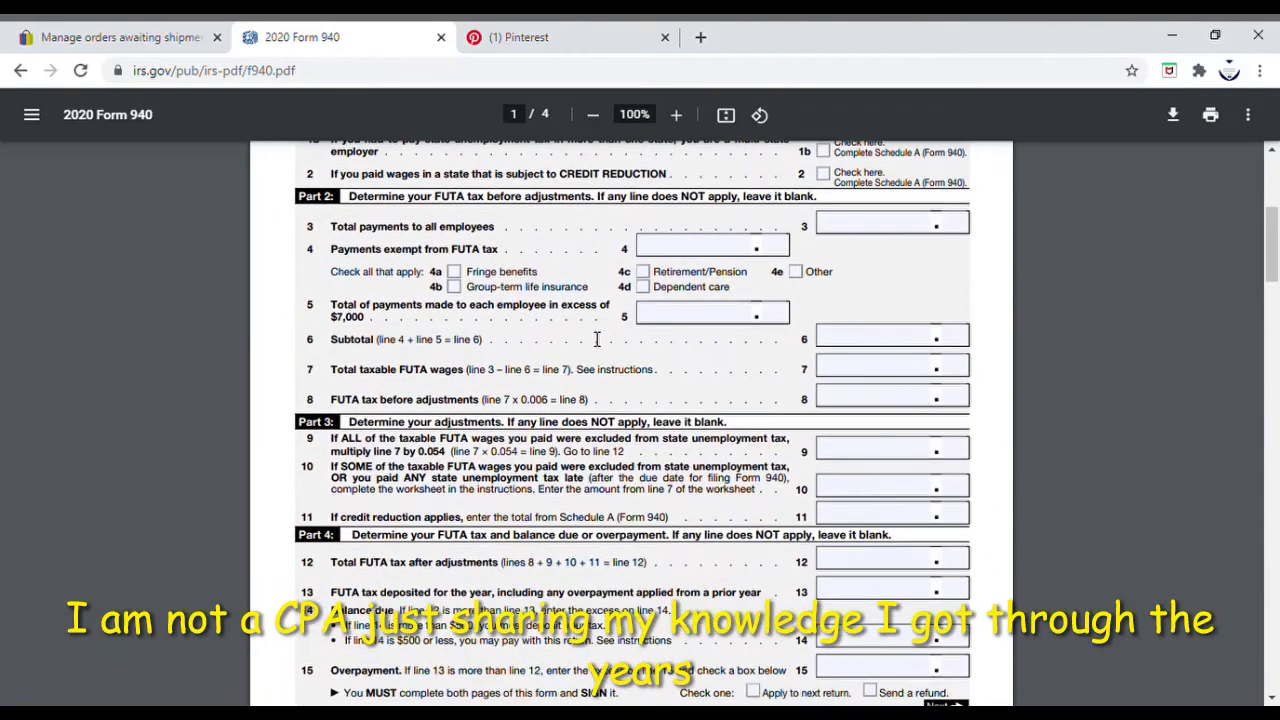
{"action": "scroll", "coordinate": [595, 338], "scroll_direction": "up", "scroll_amount": 2}
{"action": "left_click", "coordinate": [829, 310]}
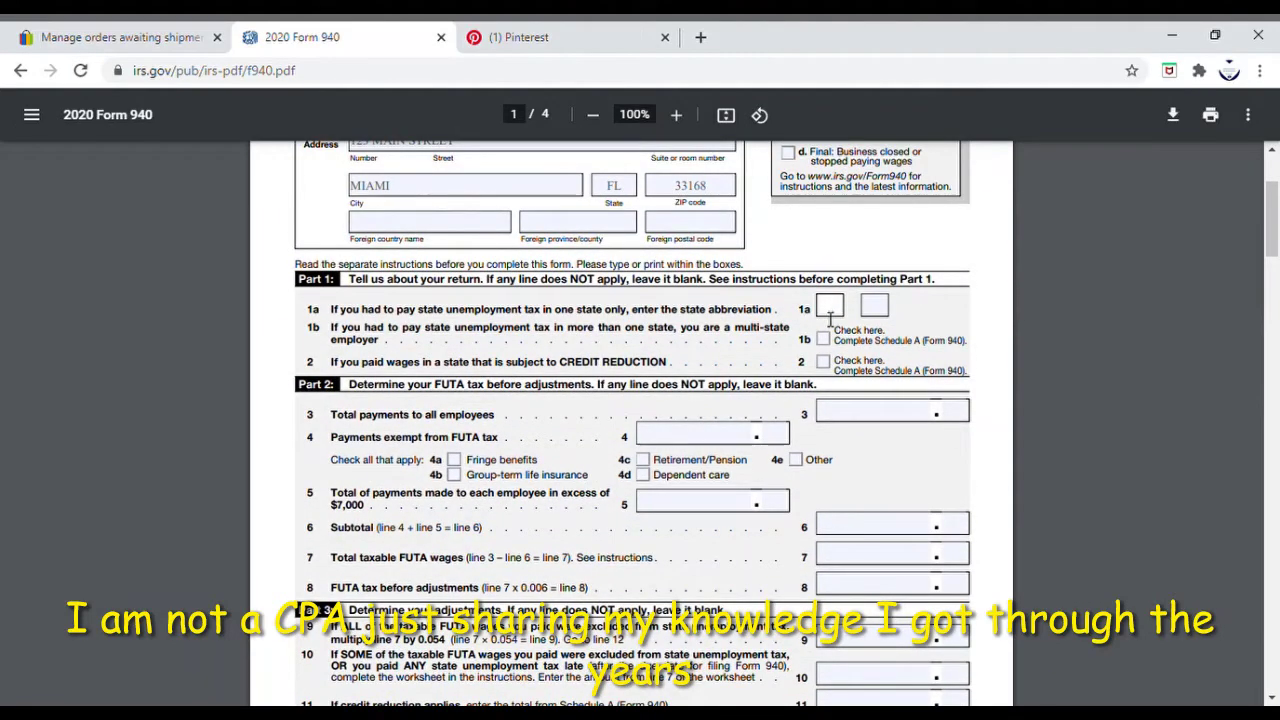
{"action": "type", "text": "F"}
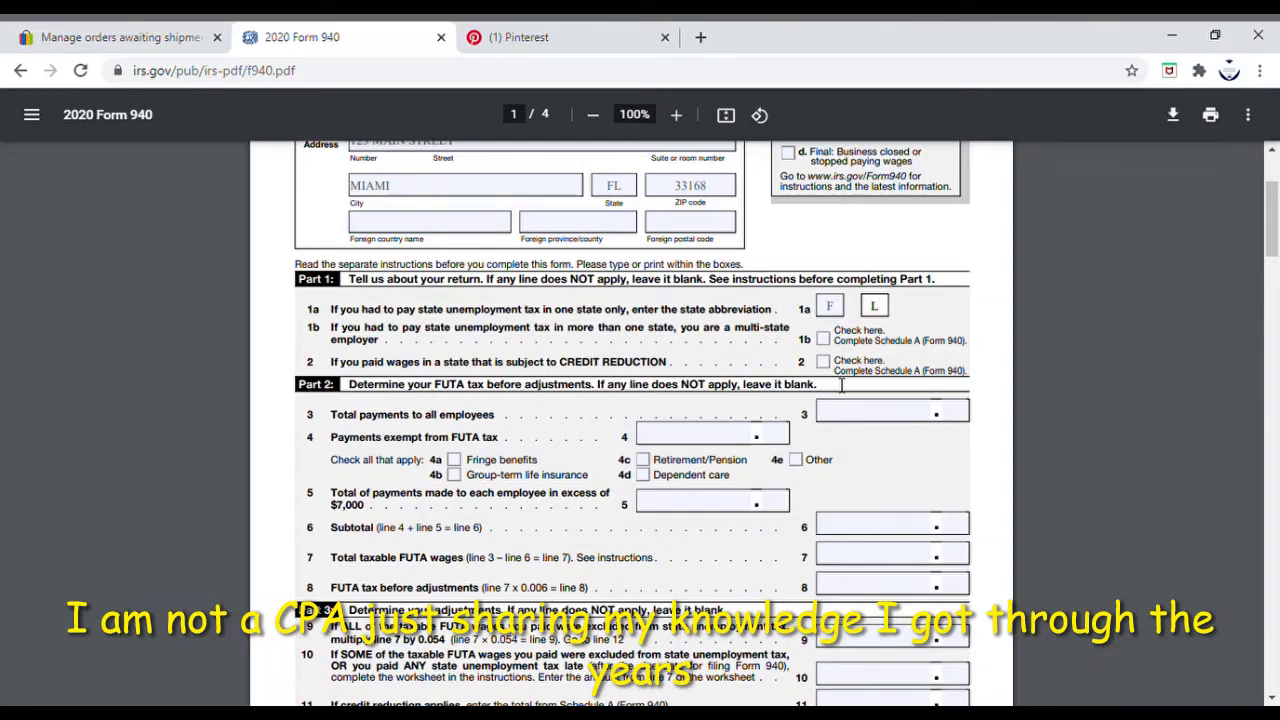
- Start the line 3 total payments amount, removing extra zeros so it reads 2
{"action": "scroll", "coordinate": [841, 384], "scroll_direction": "down", "scroll_amount": 1}
{"action": "left_click", "coordinate": [884, 320]}
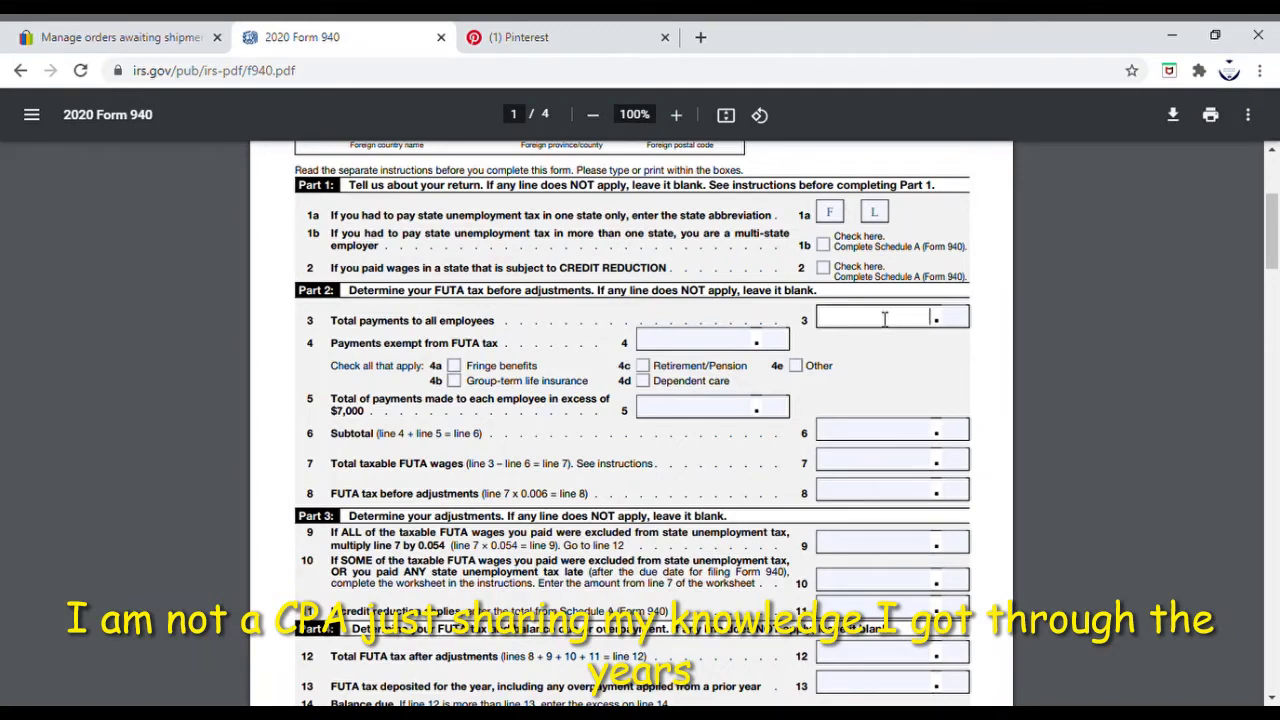
{"action": "type", "text": "00"}
{"action": "key", "text": "BackSpace"}
{"action": "key", "text": "BackSpace"}
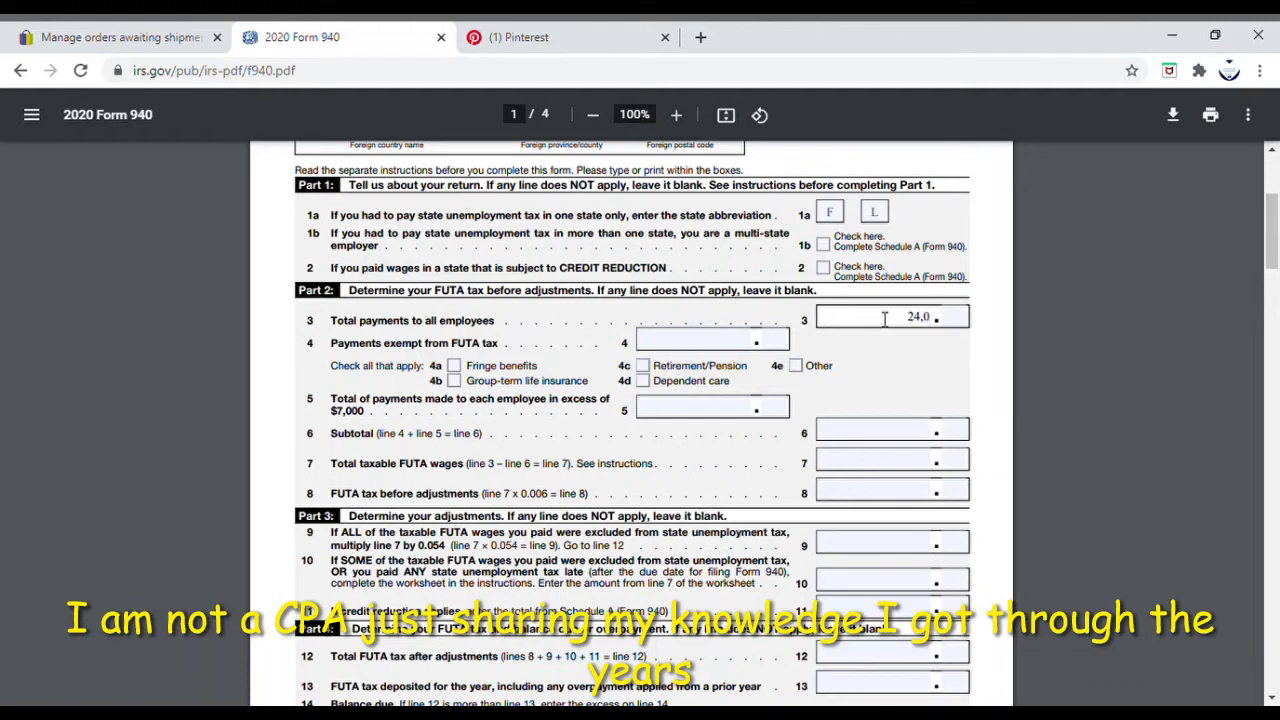
- Continue line 3's total payments amount by typing 000 after 24,
{"action": "type", "text": "000"}
- Move into the cents box of line 3's total payments field
{"action": "left_click", "coordinate": [963, 323]}
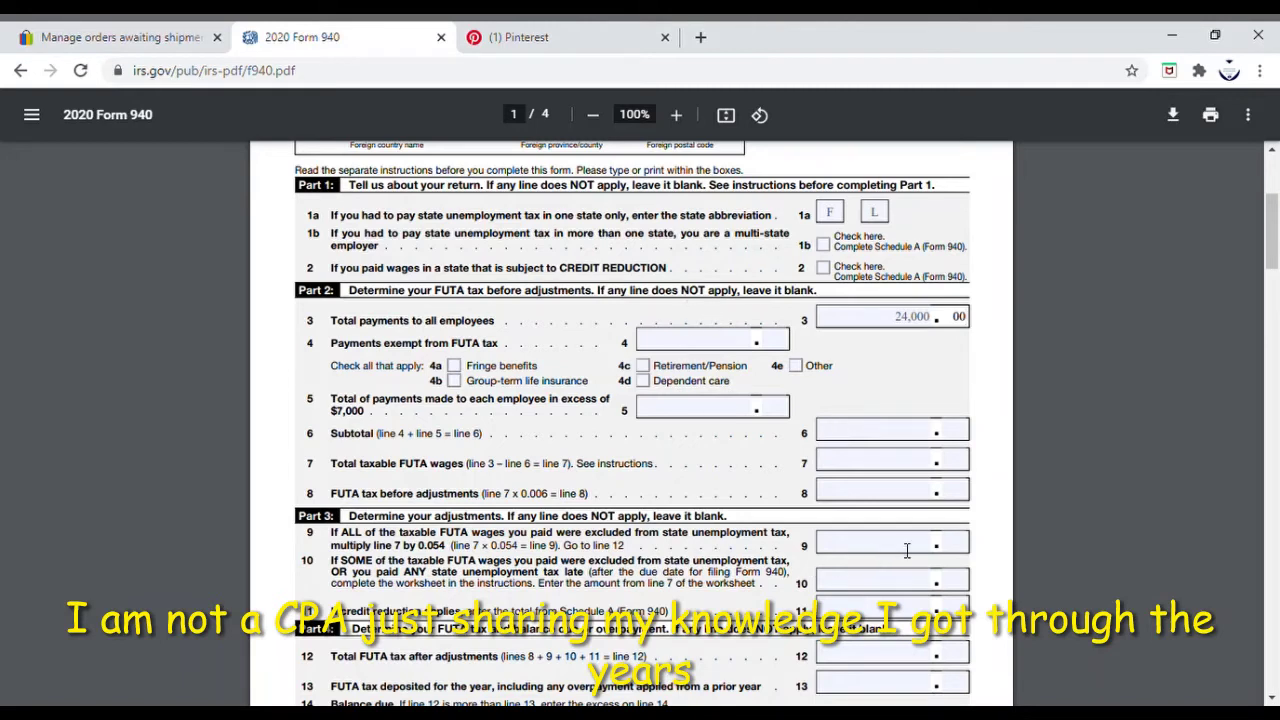
- Enter 24,000.00 as line 7 taxable FUTA wages
{"action": "left_click", "coordinate": [892, 466]}
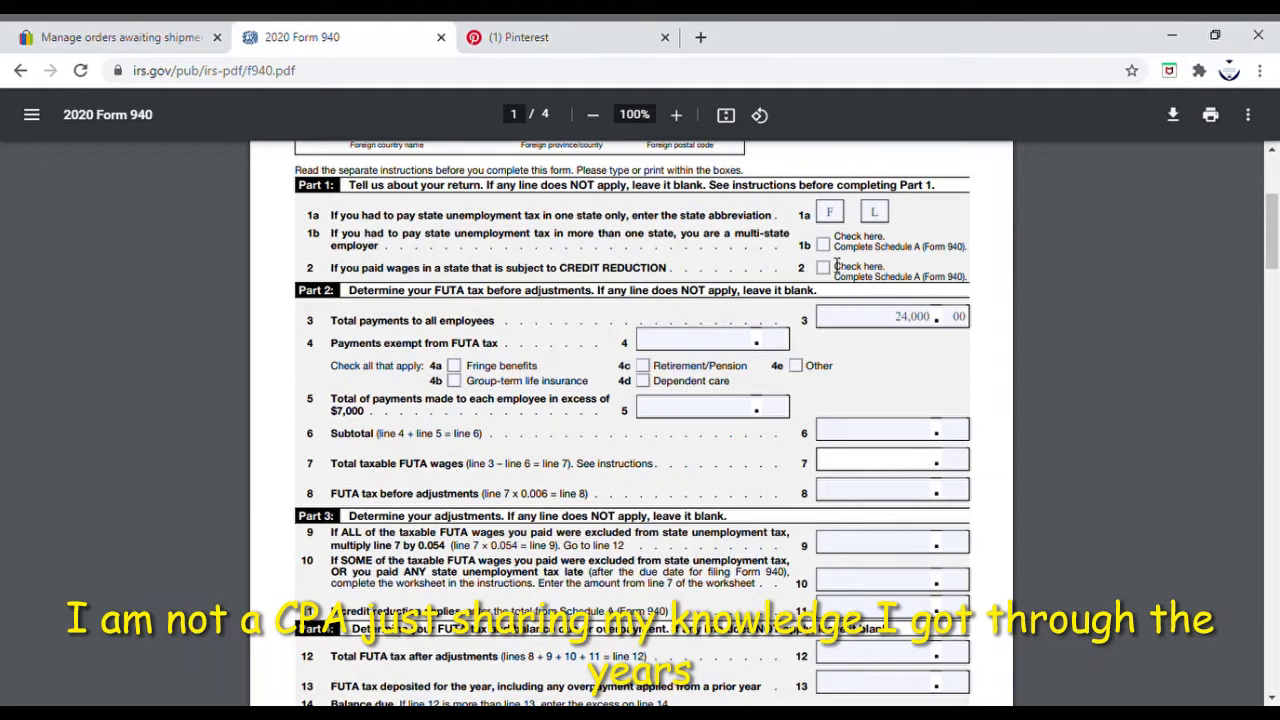
{"action": "type", "text": "24,000"}
{"action": "key", "text": "Tab"}
{"action": "type", "text": "00"}
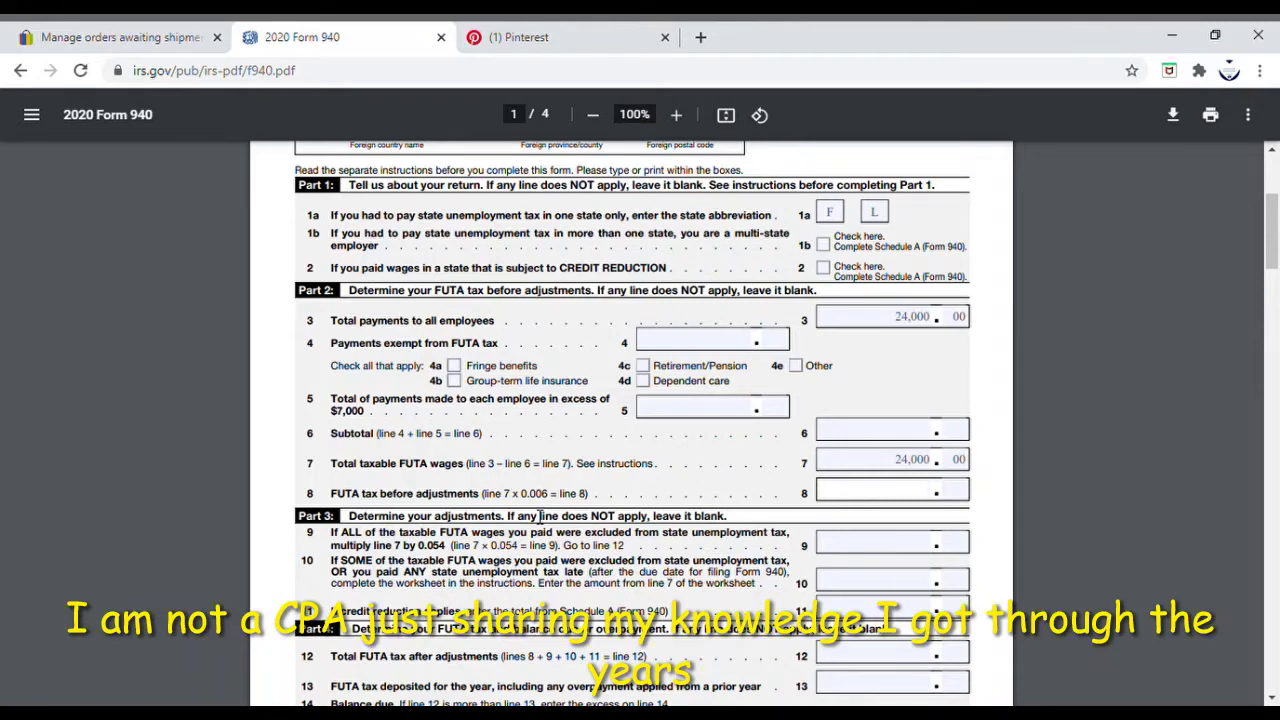
- Enter 144.00 as the line 8 FUTA tax
{"action": "left_click", "coordinate": [963, 492]}
{"action": "type", "text": "144"}
{"action": "key", "text": "Tab"}
{"action": "type", "text": "00"}
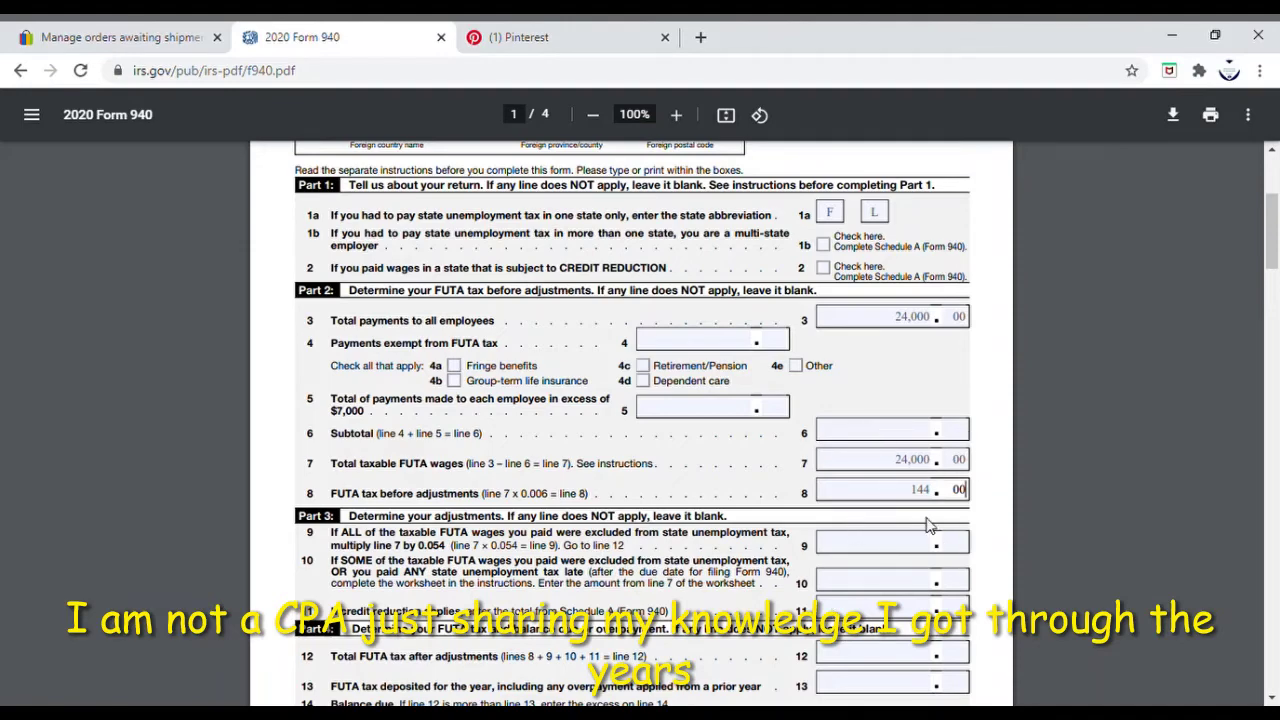
- Enter 144.00 as the line 12 total FUTA tax
{"action": "scroll", "coordinate": [918, 500], "scroll_direction": "down", "scroll_amount": 2}
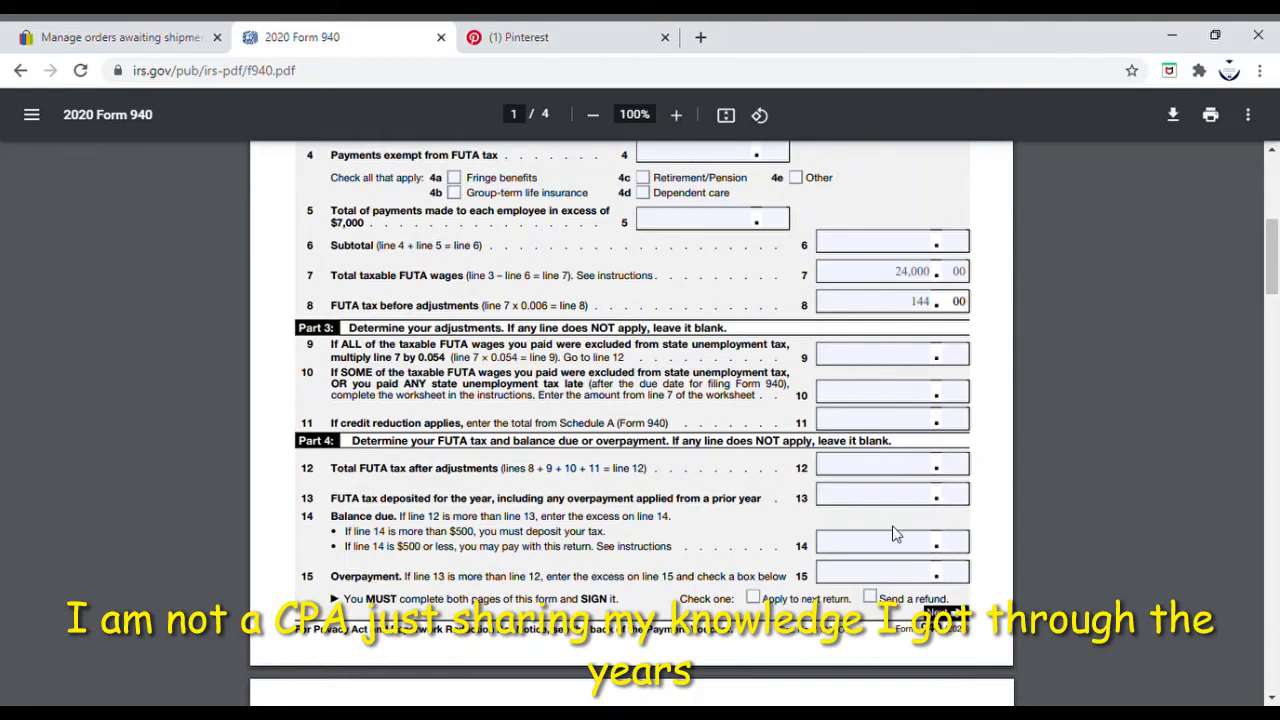
{"action": "left_click", "coordinate": [893, 474]}
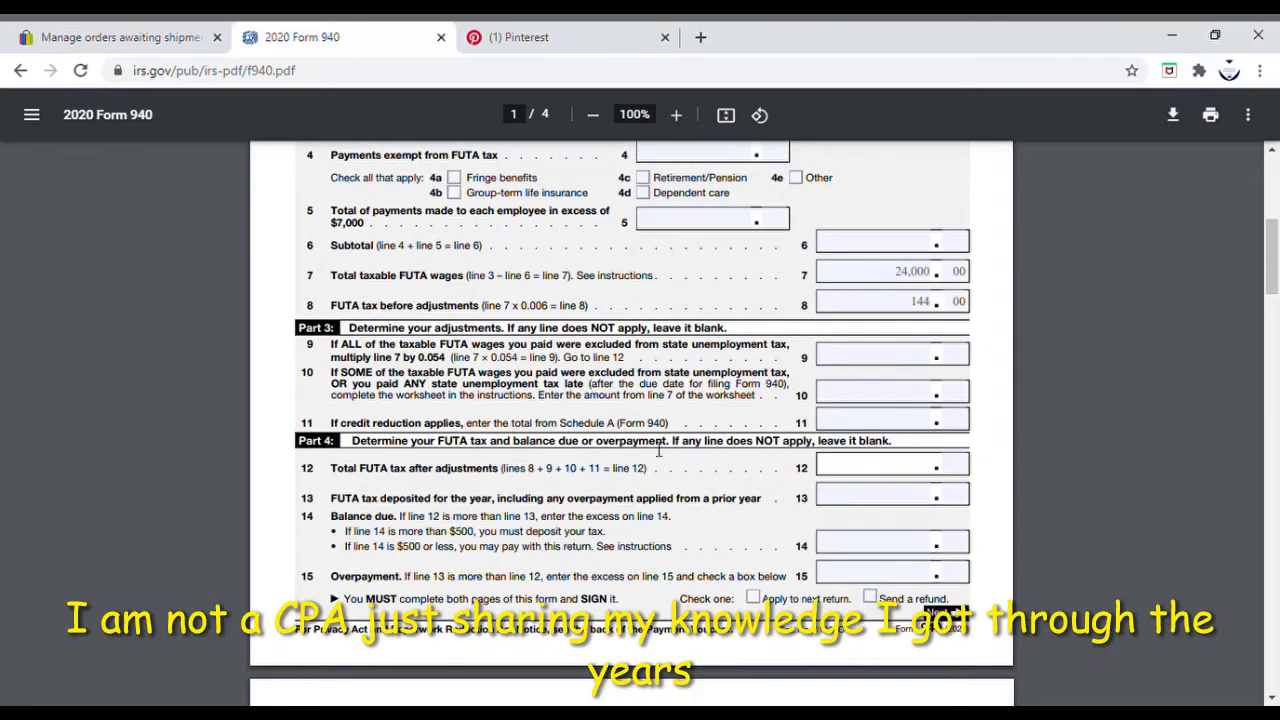
{"action": "type", "text": "144"}
{"action": "left_click", "coordinate": [961, 470]}
{"action": "type", "text": "00"}
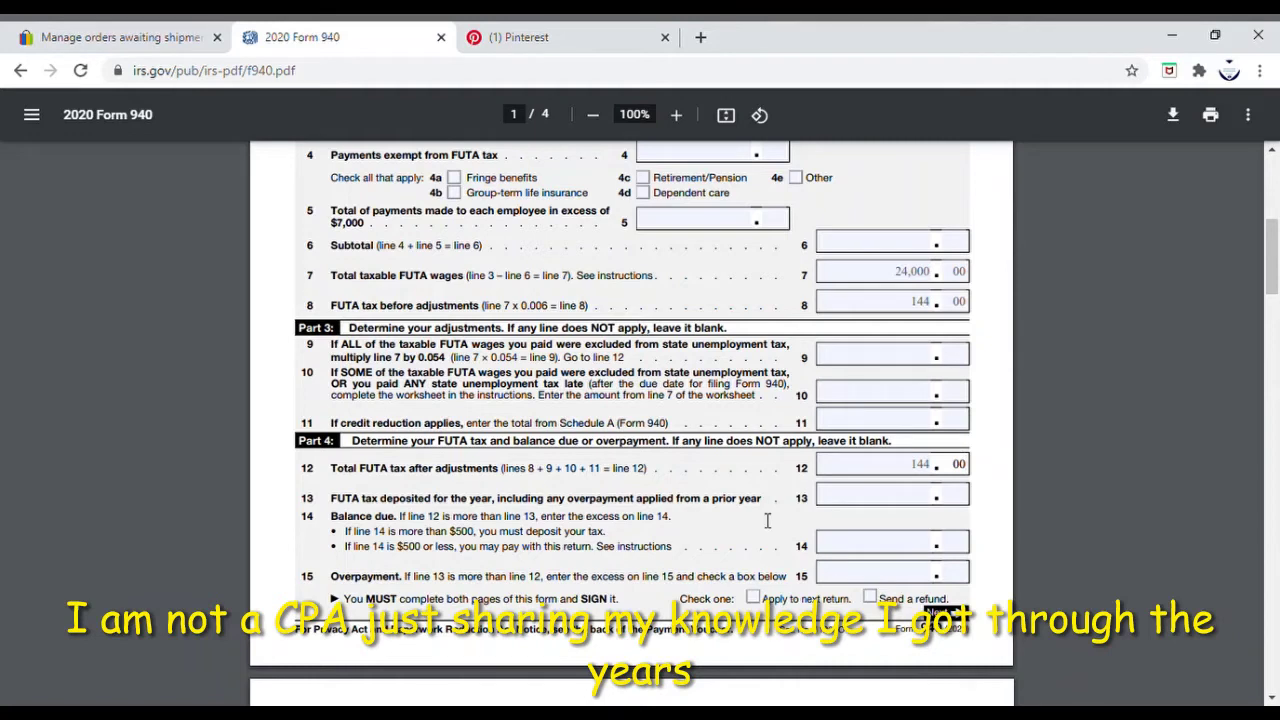
- Enter 144.00 as the line 14 balance due and bring page 2 into view
{"action": "left_click", "coordinate": [900, 556]}
{"action": "type", "text": "144"}
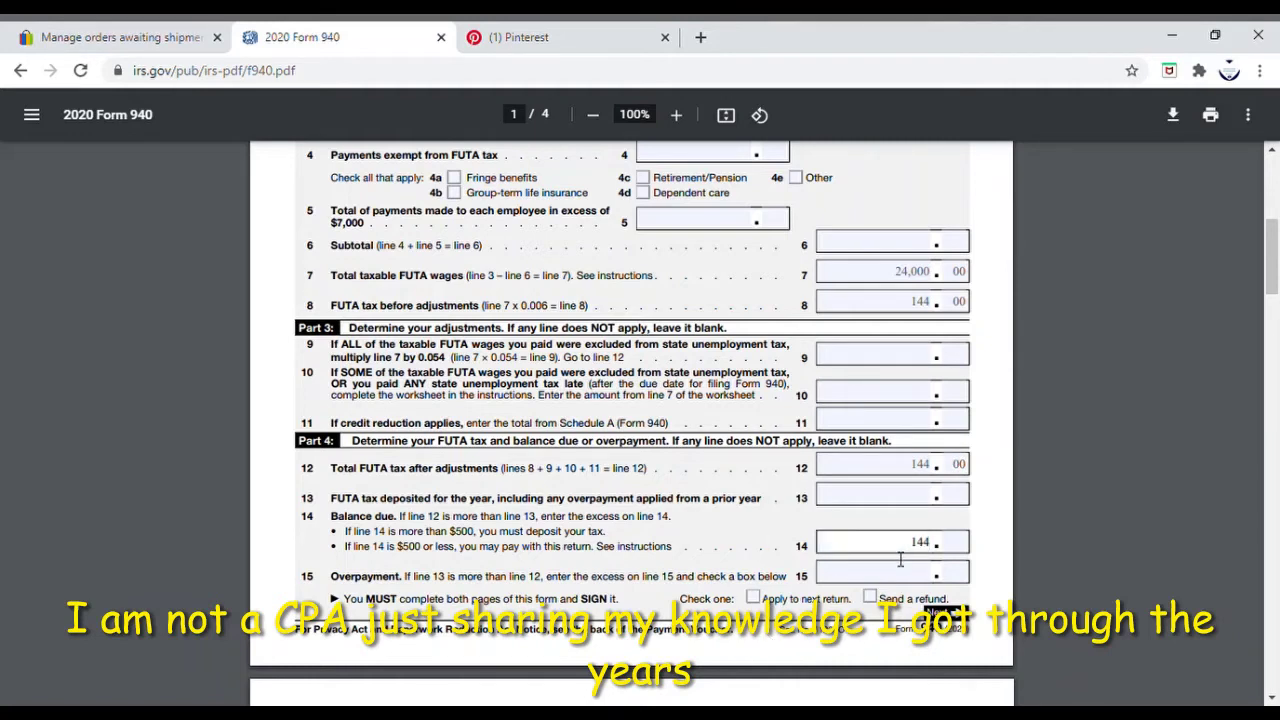
{"action": "left_click", "coordinate": [968, 544]}
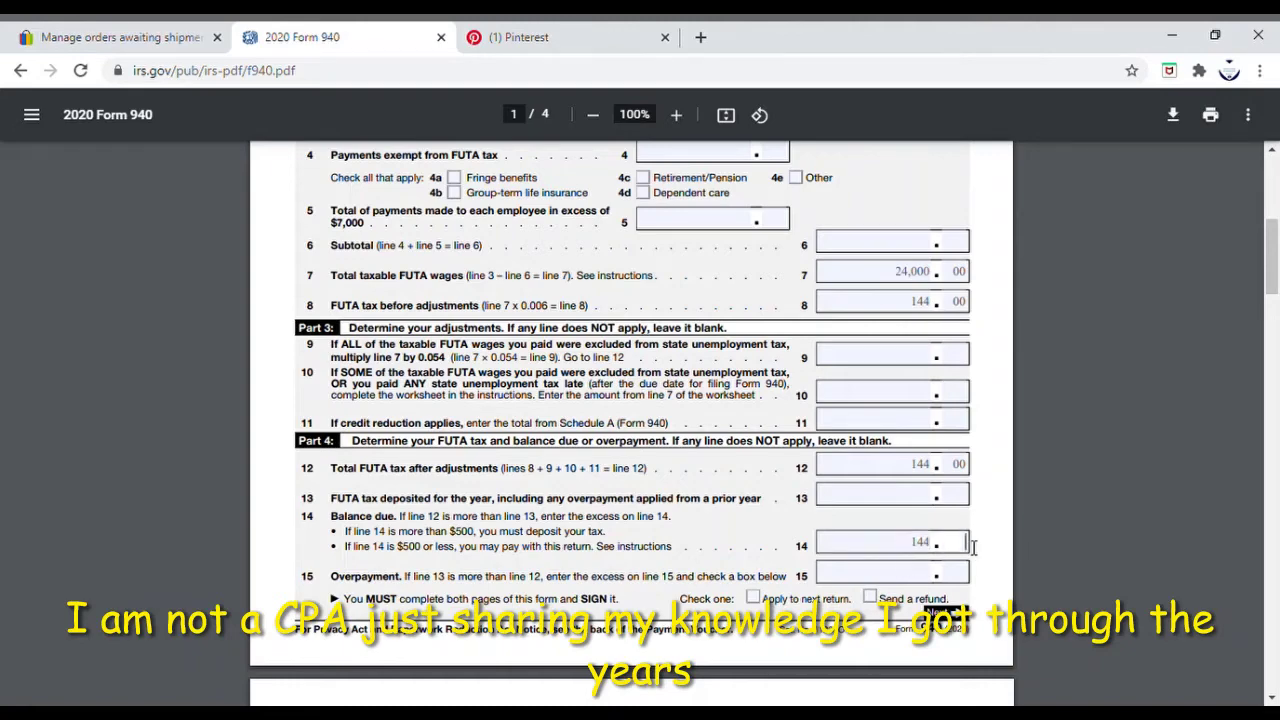
{"action": "type", "text": "00"}
{"action": "scroll", "coordinate": [962, 575], "scroll_direction": "down", "scroll_amount": 3}
{"action": "scroll", "coordinate": [946, 546], "scroll_direction": "down", "scroll_amount": 2}
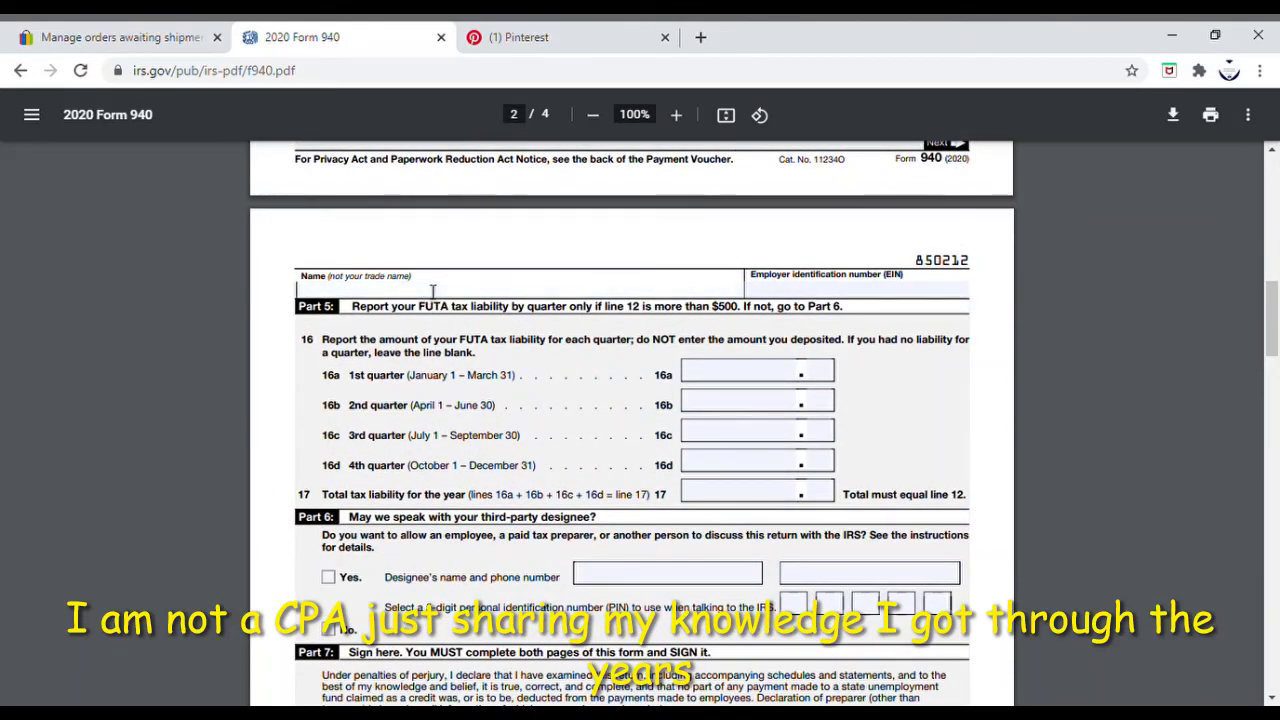
- Enter NEW LANE STORE LLC as the employer name on page 2
{"action": "left_click", "coordinate": [432, 291]}
{"action": "type", "text": "NEW LANE ST"}
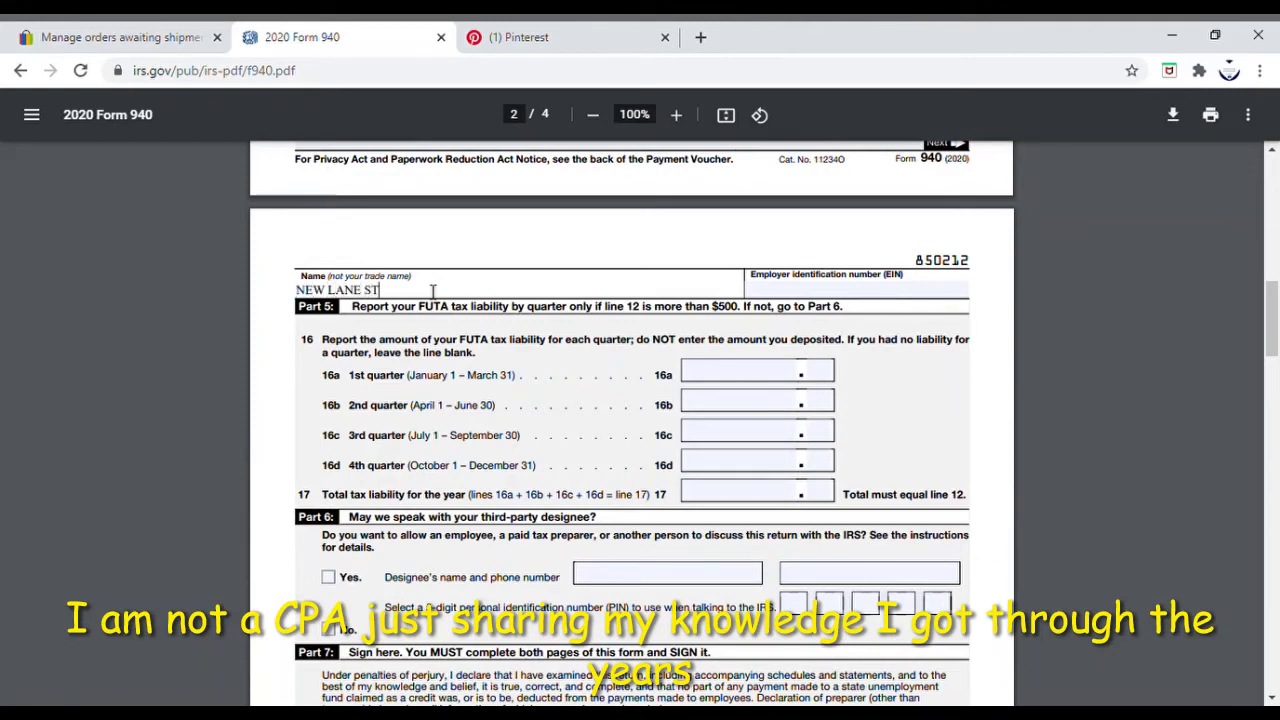
{"action": "type", "text": "ORE LLC"}
{"action": "scroll", "coordinate": [432, 372], "scroll_direction": "up", "scroll_amount": 10}
{"action": "scroll", "coordinate": [472, 374], "scroll_direction": "up", "scroll_amount": 1}
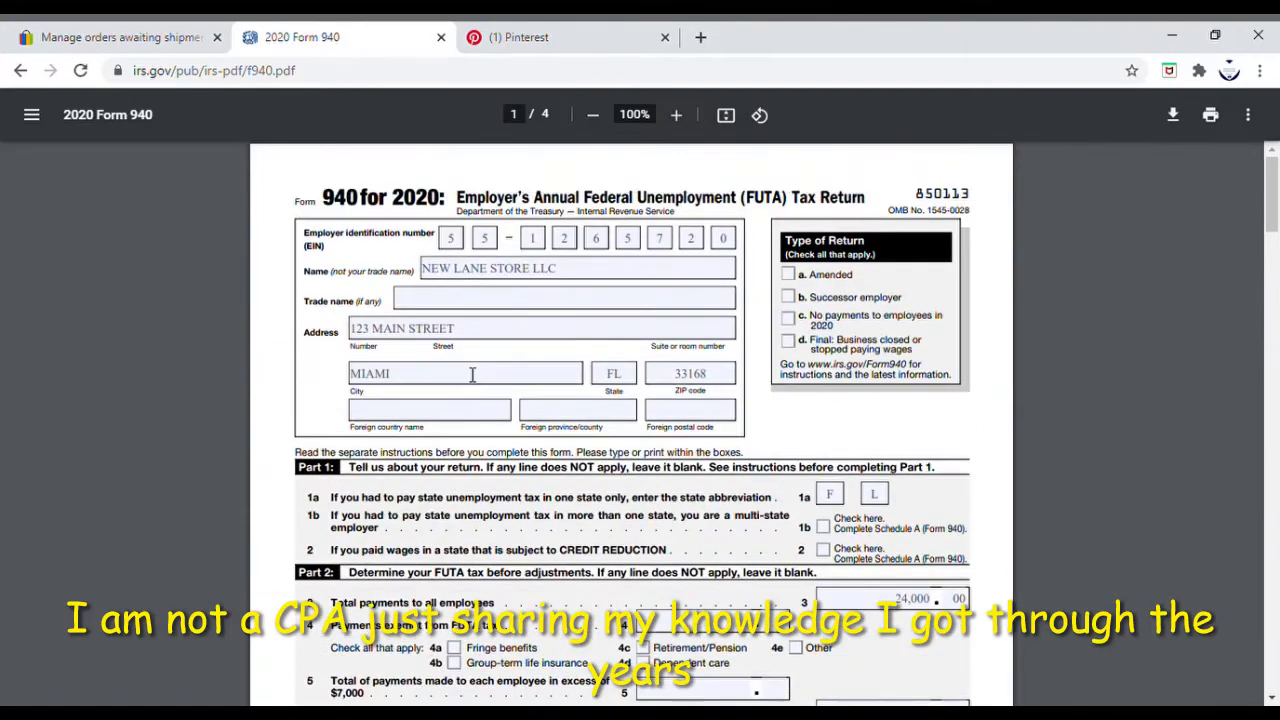
{"action": "scroll", "coordinate": [472, 374], "scroll_direction": "down", "scroll_amount": 5}
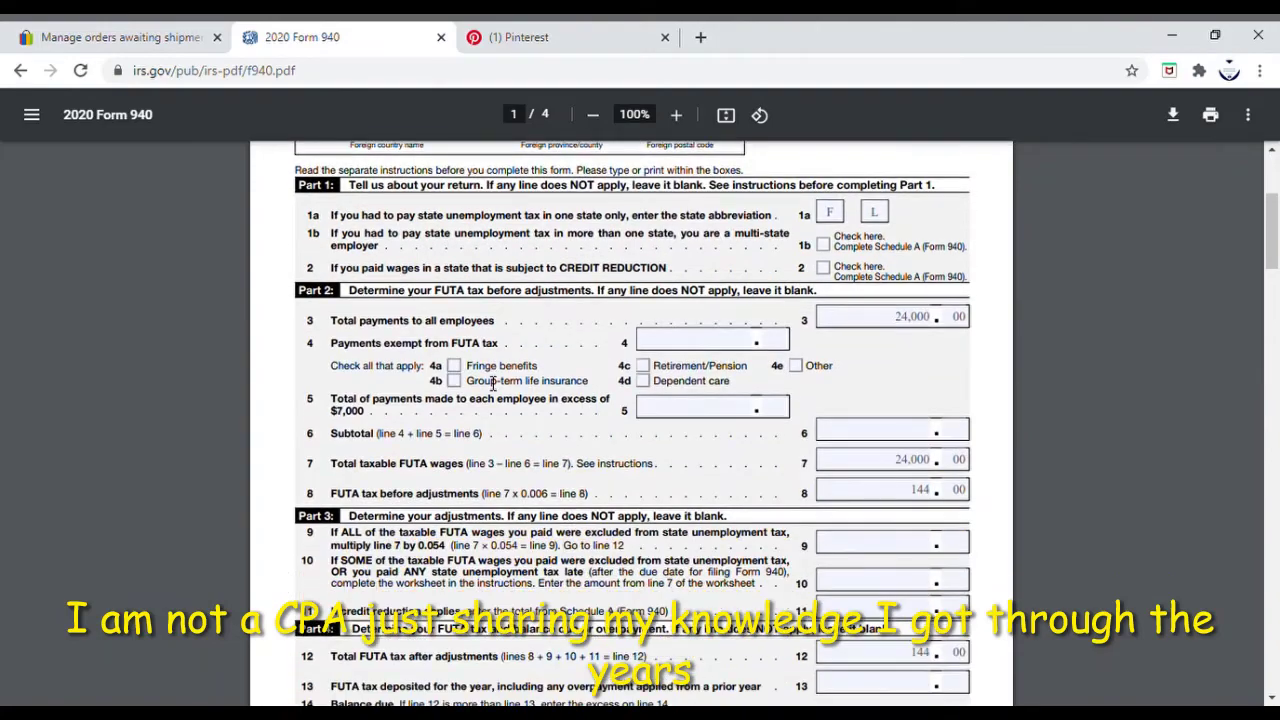
{"action": "scroll", "coordinate": [489, 377], "scroll_direction": "up", "scroll_amount": 5}
{"action": "scroll", "coordinate": [498, 386], "scroll_direction": "down", "scroll_amount": 2}
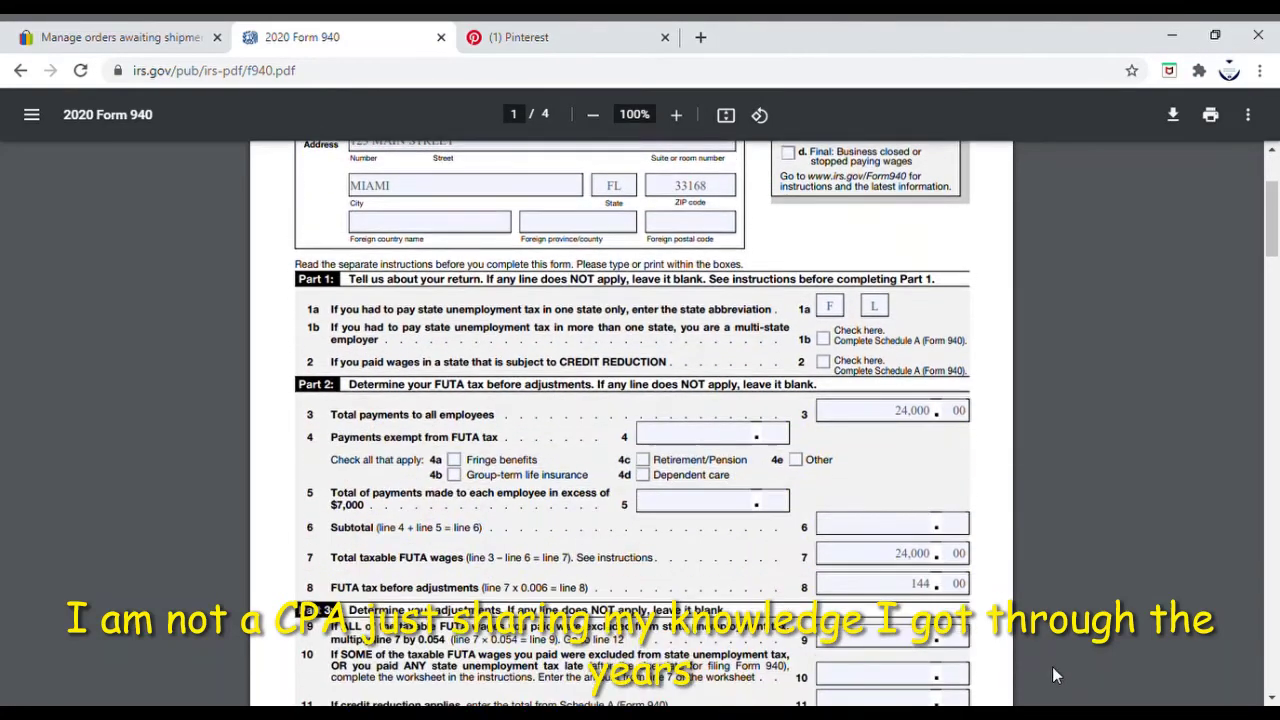
{"action": "scroll", "coordinate": [894, 640], "scroll_direction": "down", "scroll_amount": 4}
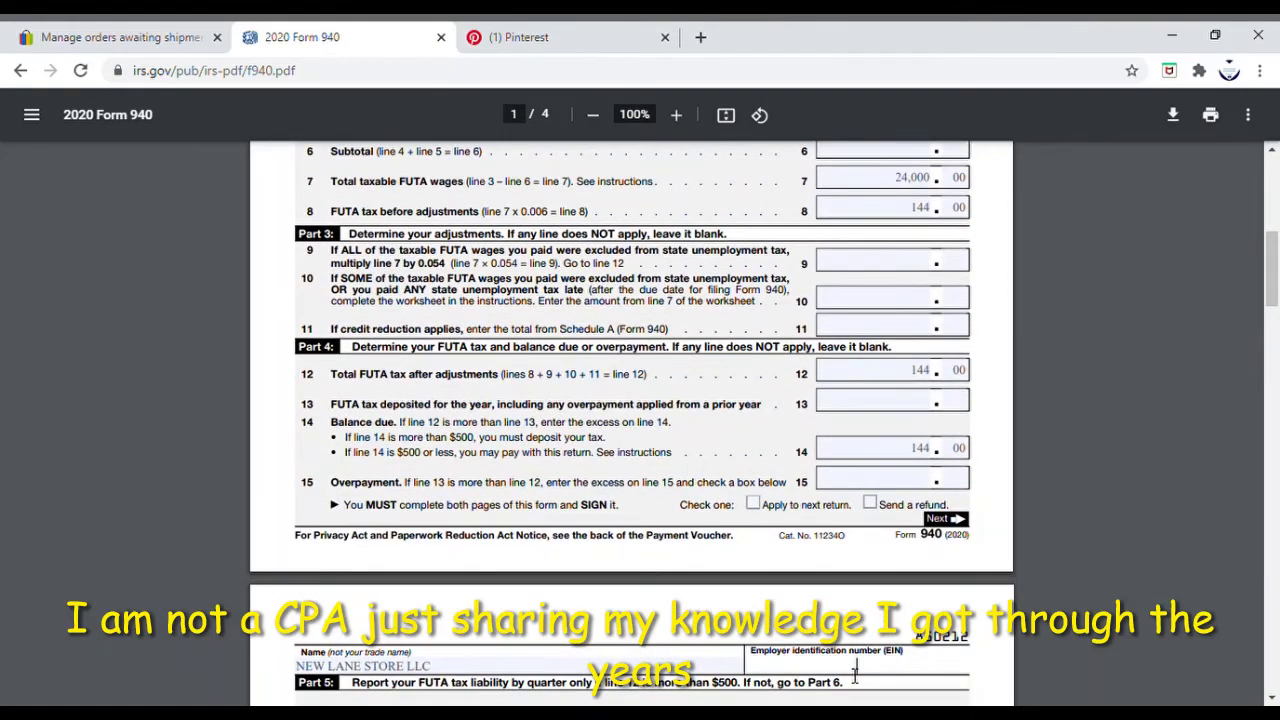
- Fill in the employer identification number on page 2
{"action": "left_click", "coordinate": [855, 676]}
{"action": "type", "text": "55-"}
{"action": "type", "text": "1234567"}
{"action": "scroll", "coordinate": [877, 497], "scroll_direction": "up", "scroll_amount": 4}
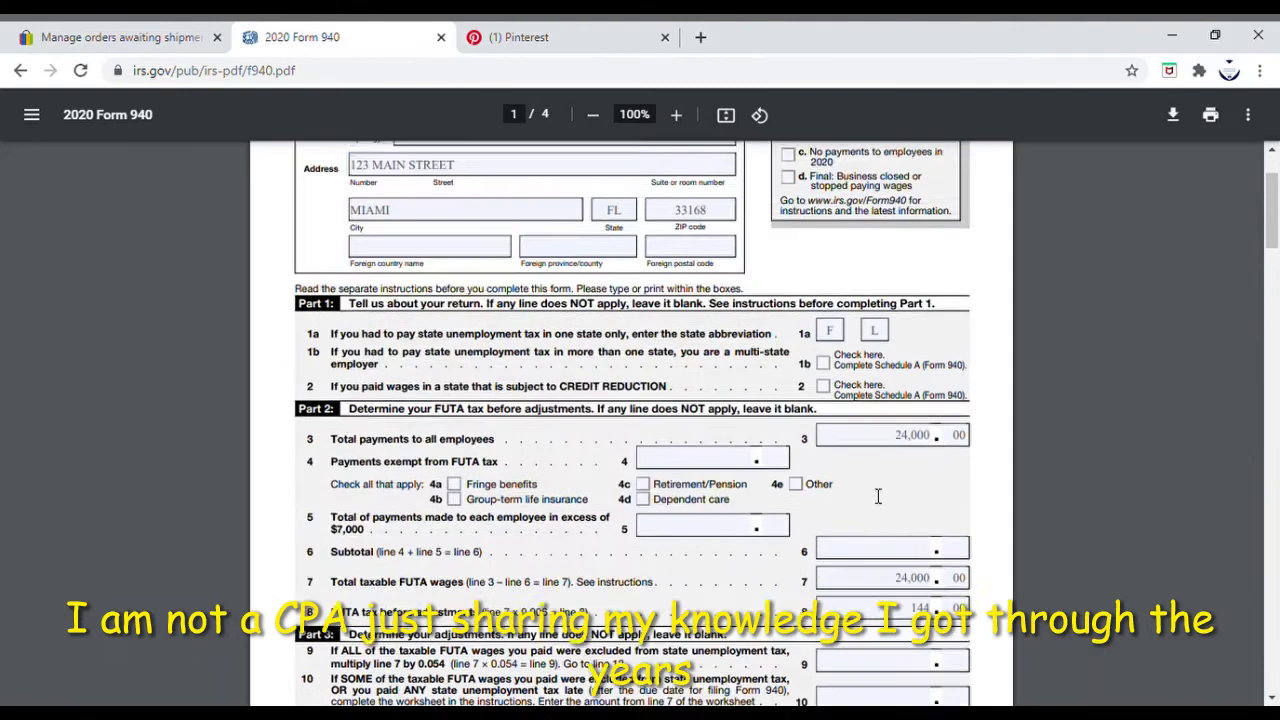
{"action": "scroll", "coordinate": [877, 497], "scroll_direction": "up", "scroll_amount": 2}
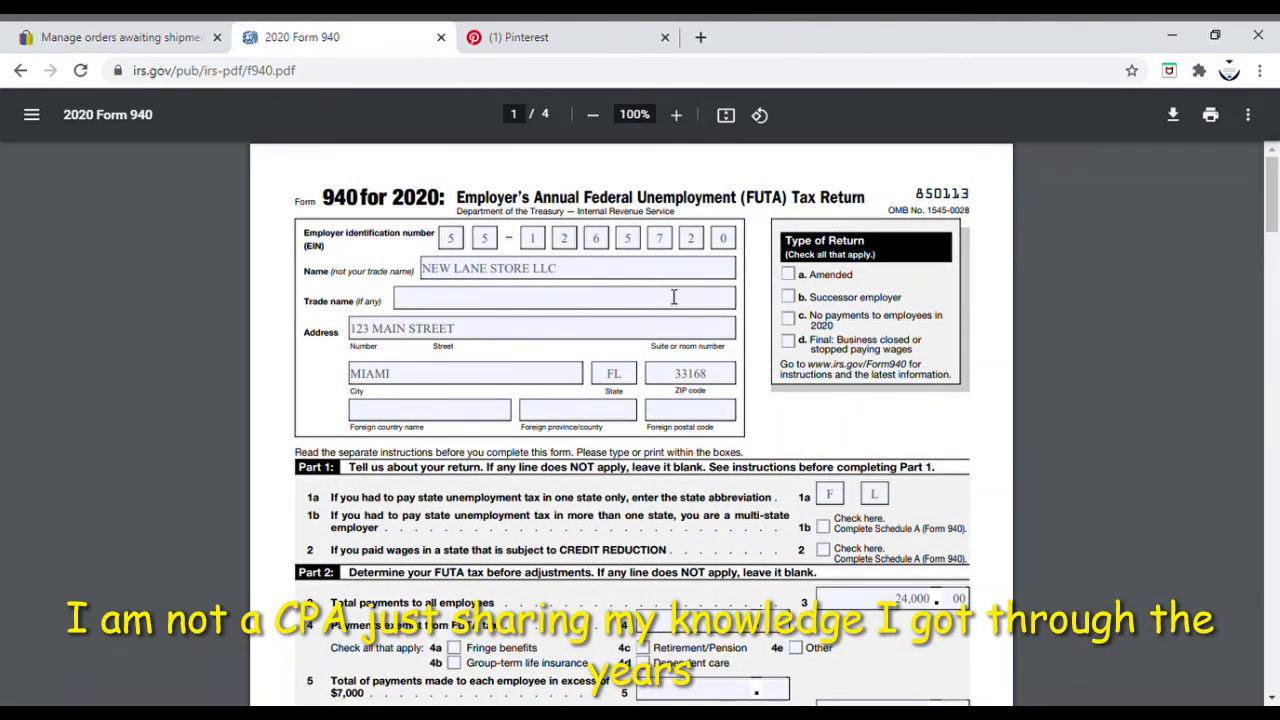
{"action": "scroll", "coordinate": [926, 520], "scroll_direction": "down", "scroll_amount": 8}
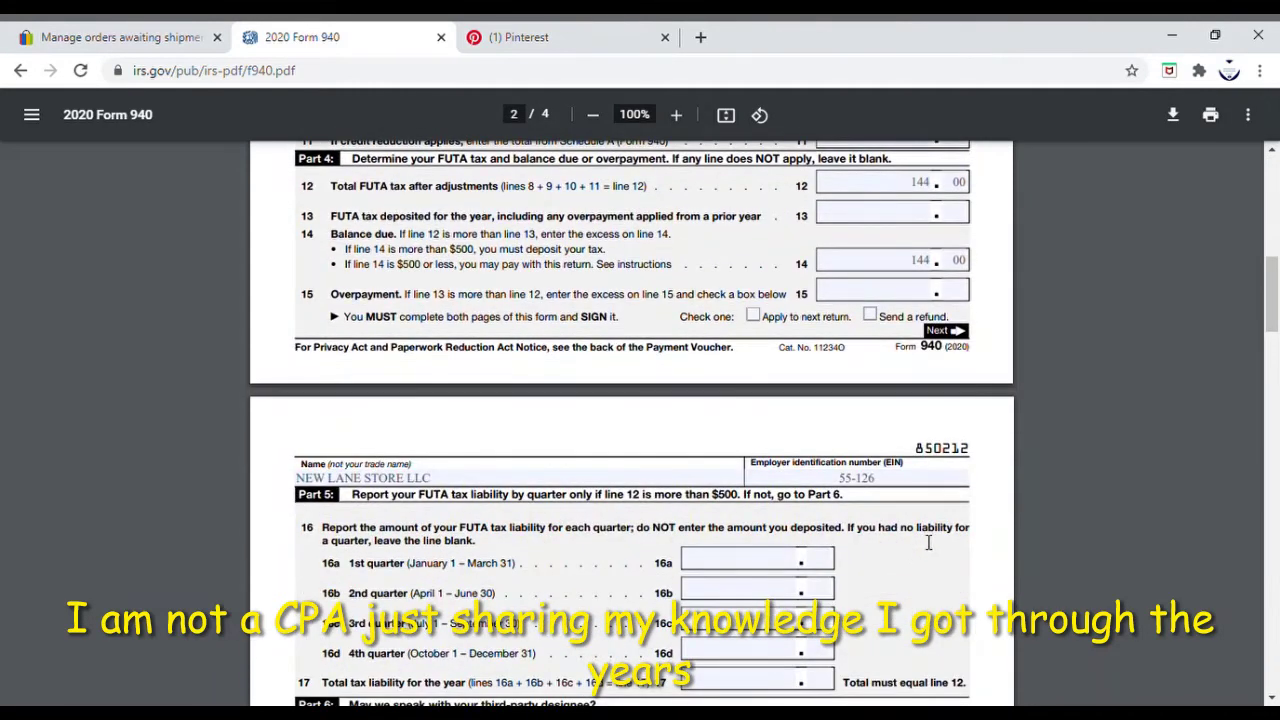
{"action": "left_click", "coordinate": [917, 484]}
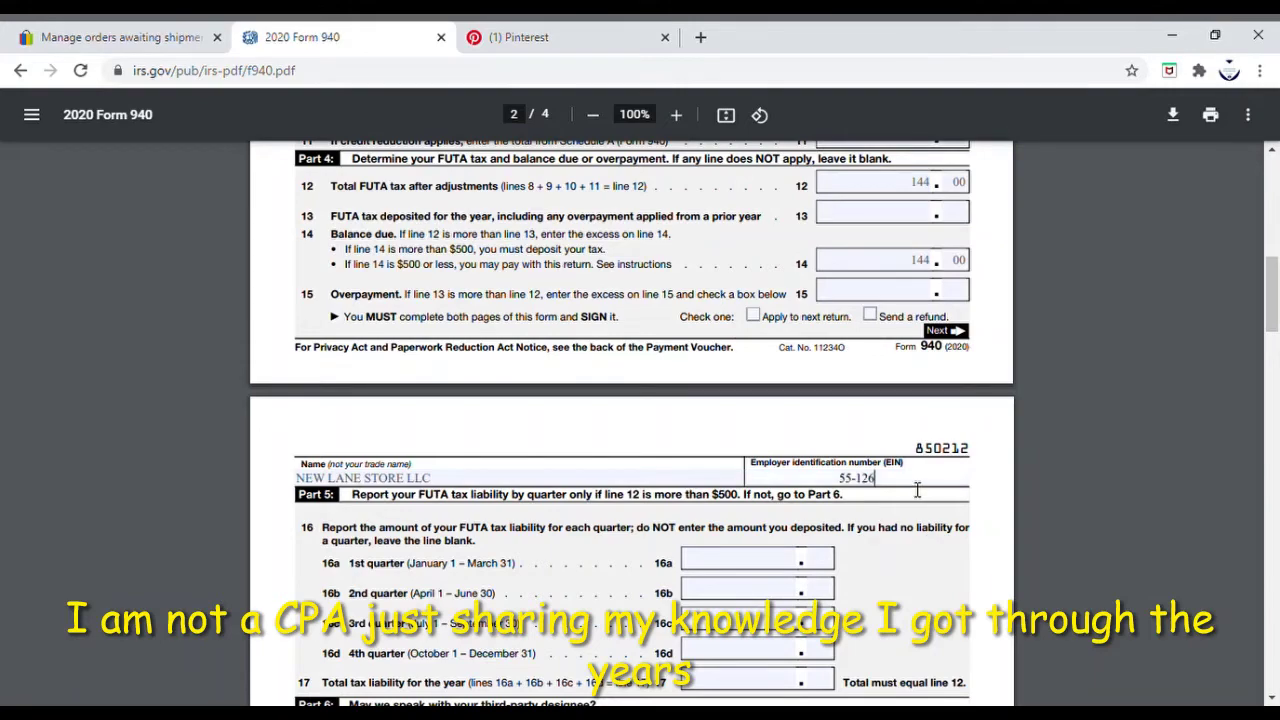
{"action": "type", "text": "57"}
{"action": "type", "text": "38"}
- Scroll down to Part 7's signature area and the Paid Preparer Use Only section
{"action": "scroll", "coordinate": [917, 490], "scroll_direction": "down", "scroll_amount": 4}
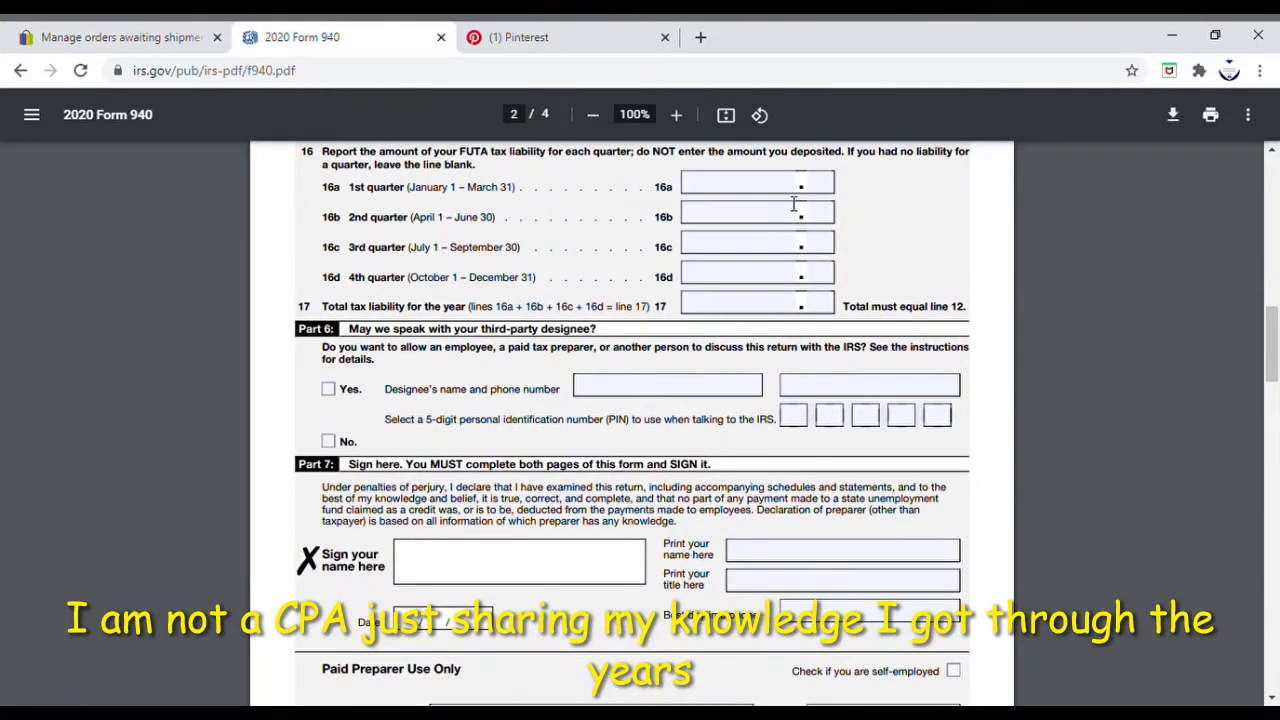
{"action": "scroll", "coordinate": [790, 254], "scroll_direction": "up", "scroll_amount": 3}
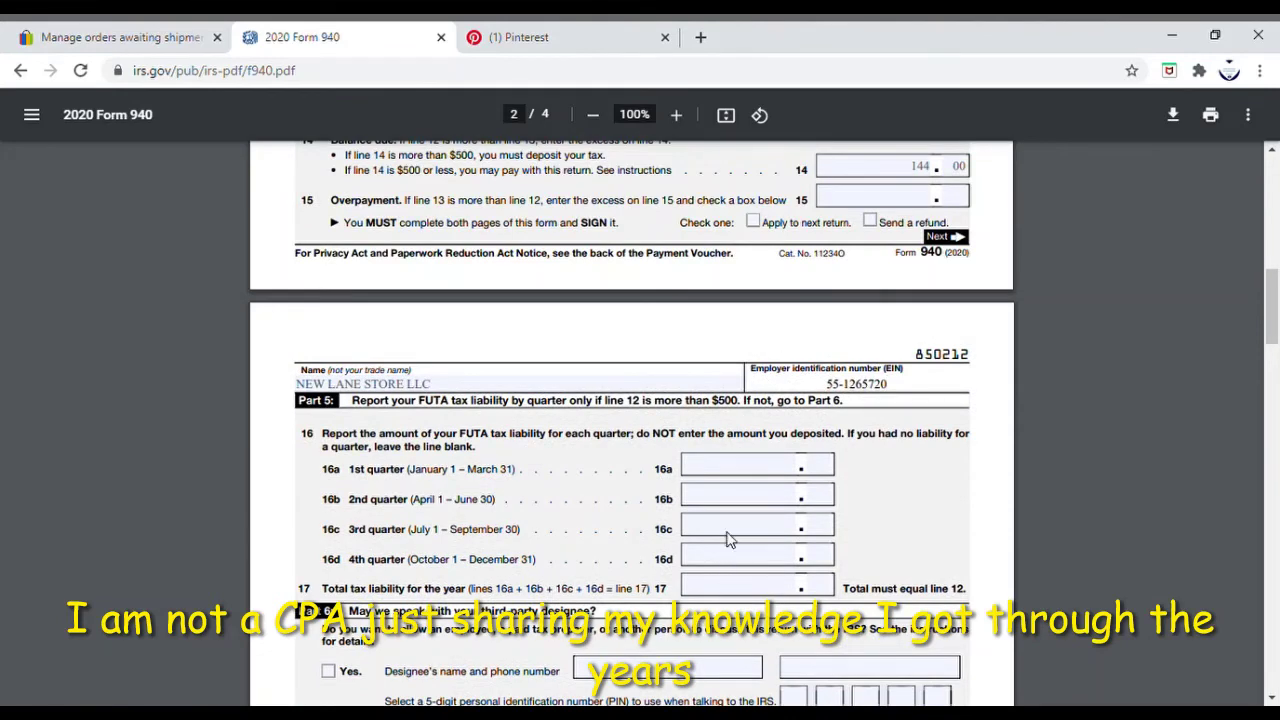
{"action": "scroll", "coordinate": [865, 505], "scroll_direction": "down", "scroll_amount": 2}
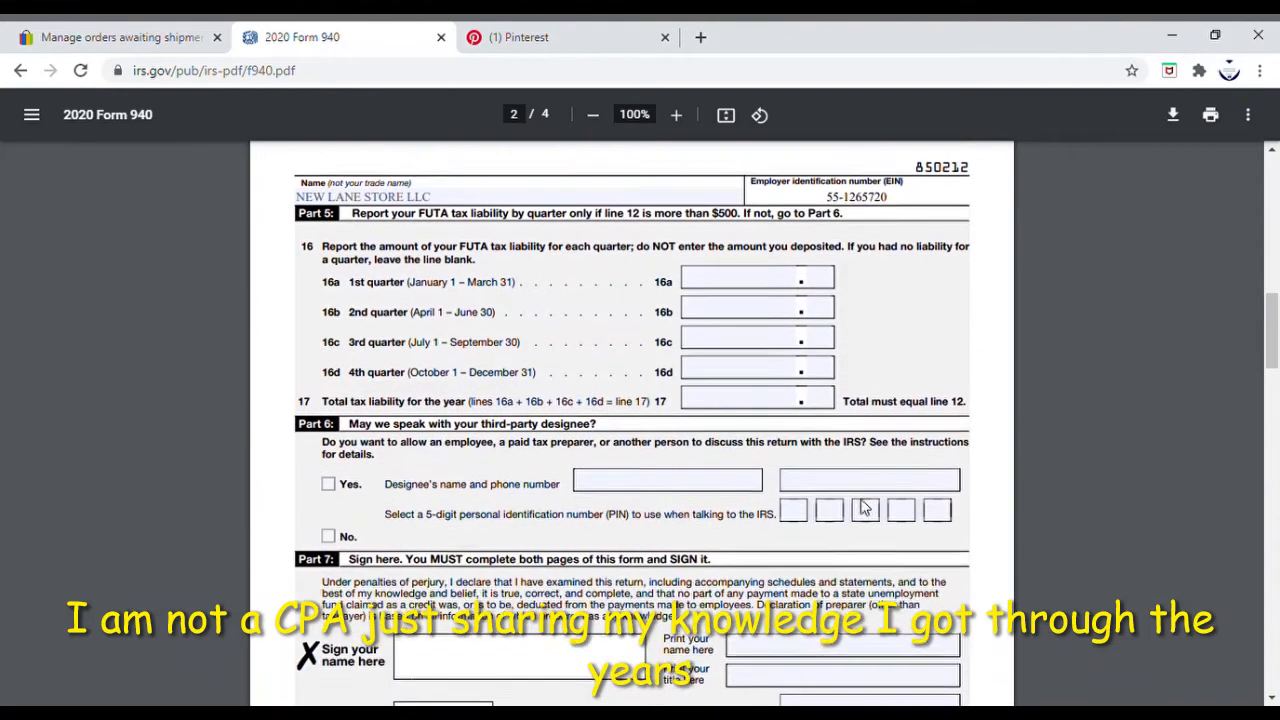
{"action": "scroll", "coordinate": [918, 470], "scroll_direction": "down", "scroll_amount": 2}
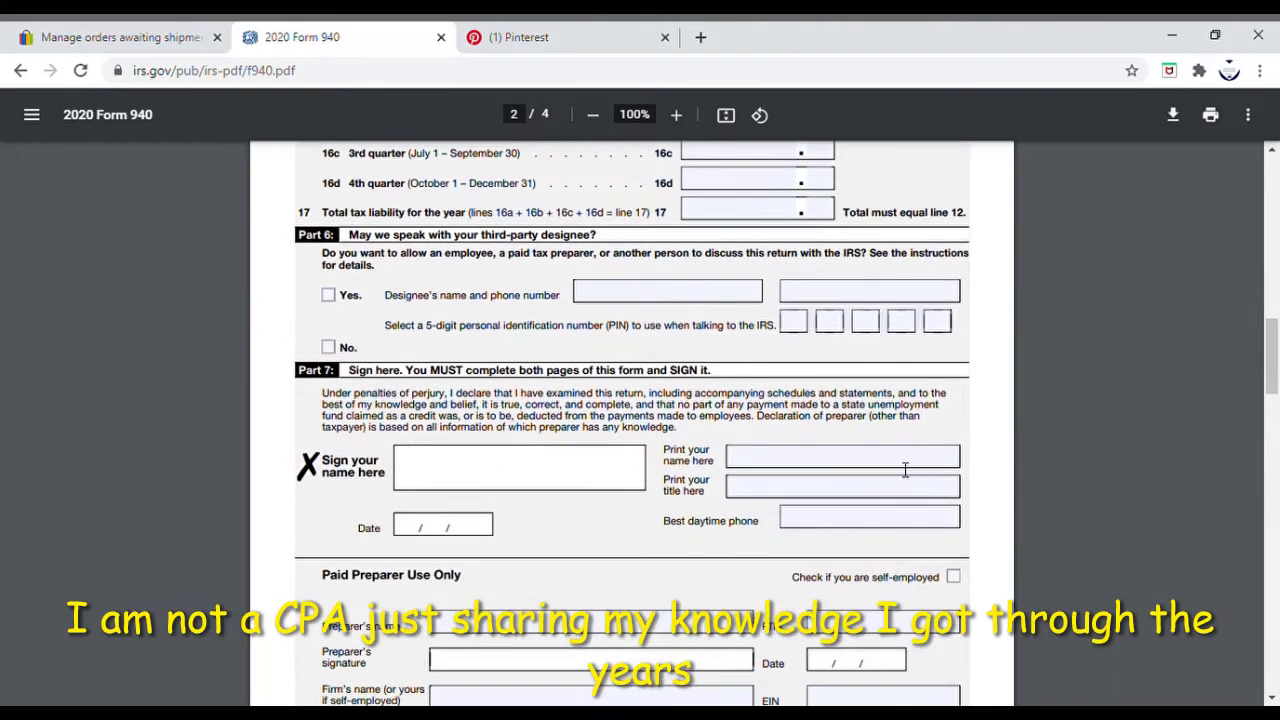
{"action": "scroll", "coordinate": [618, 423], "scroll_direction": "down", "scroll_amount": 2}
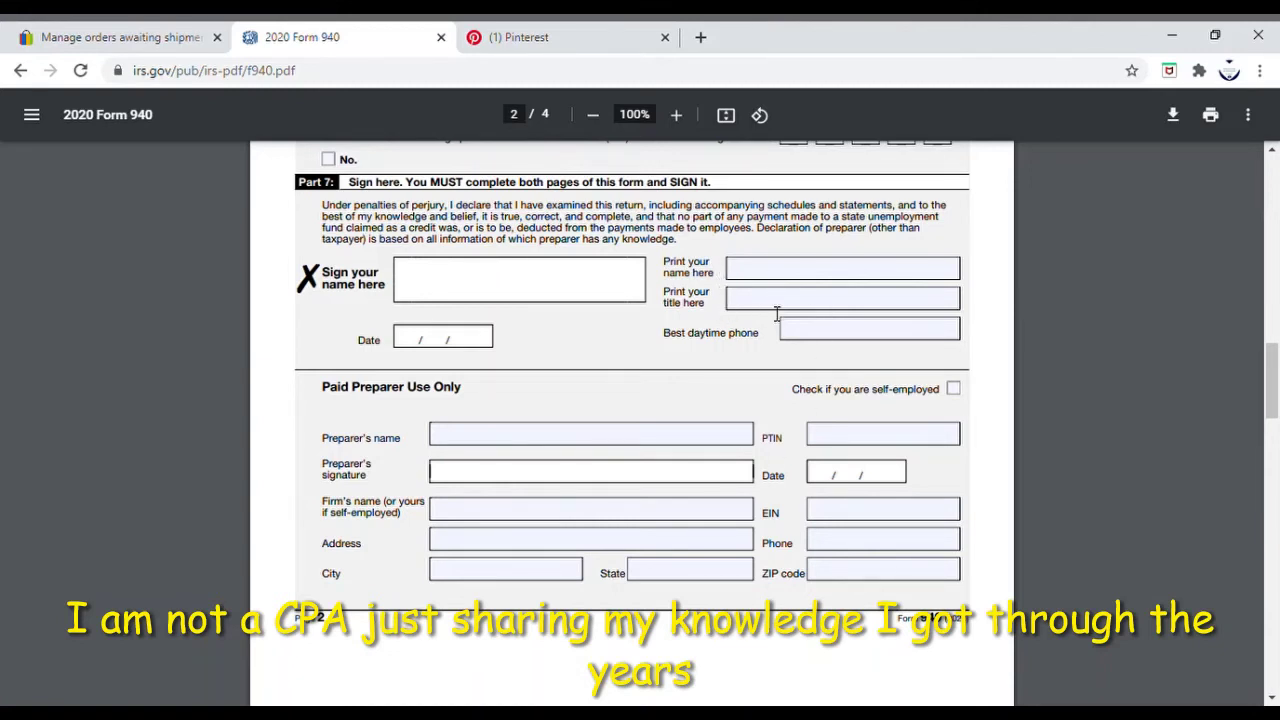
- Scroll through pages 3 and 4, settling on the Form 940-V payment voucher on page 3
{"action": "scroll", "coordinate": [776, 314], "scroll_direction": "down", "scroll_amount": 2}
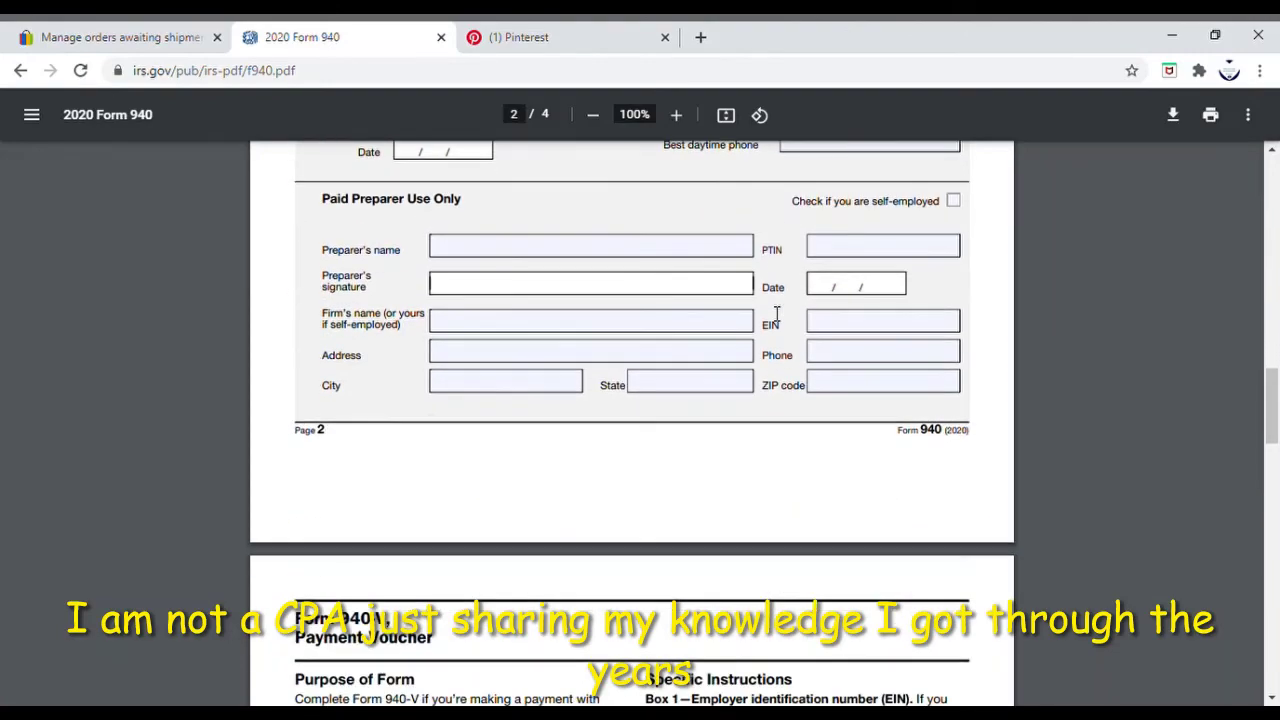
{"action": "scroll", "coordinate": [776, 316], "scroll_direction": "up", "scroll_amount": 4}
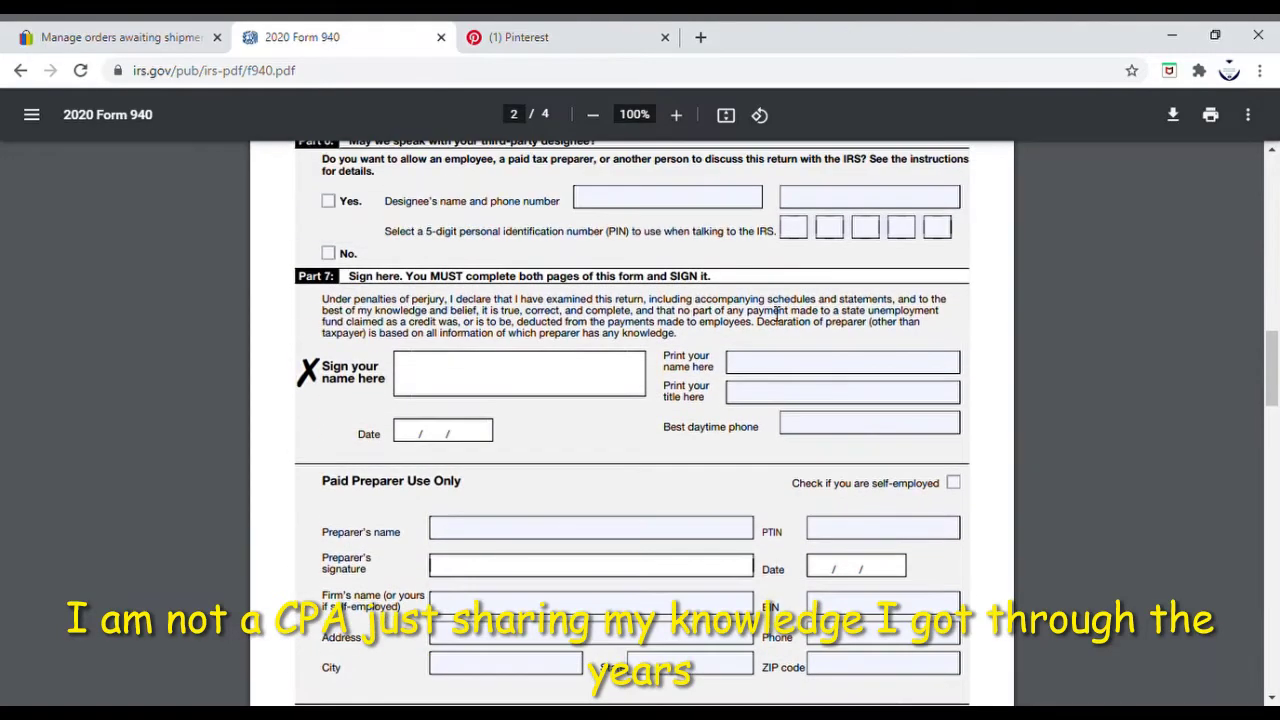
{"action": "scroll", "coordinate": [776, 316], "scroll_direction": "down", "scroll_amount": 6}
{"action": "scroll", "coordinate": [776, 317], "scroll_direction": "down", "scroll_amount": 4}
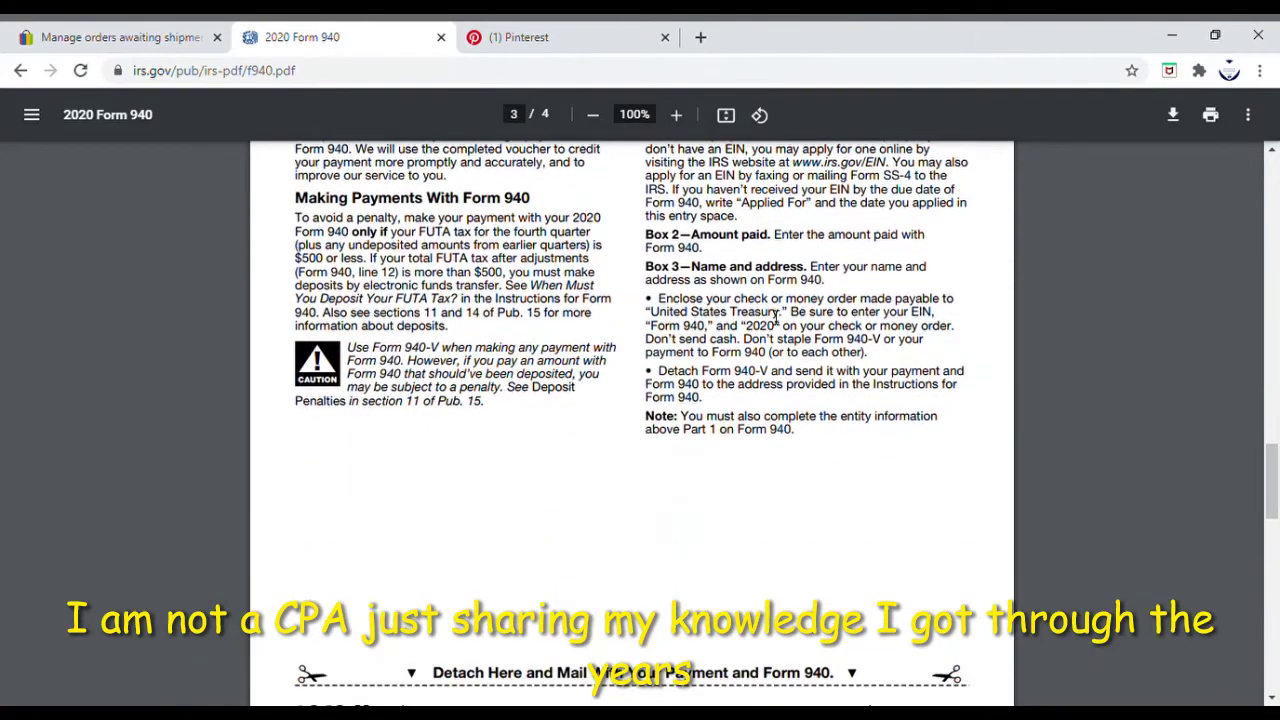
{"action": "scroll", "coordinate": [776, 317], "scroll_direction": "up", "scroll_amount": 5}
{"action": "scroll", "coordinate": [776, 317], "scroll_direction": "down", "scroll_amount": 8}
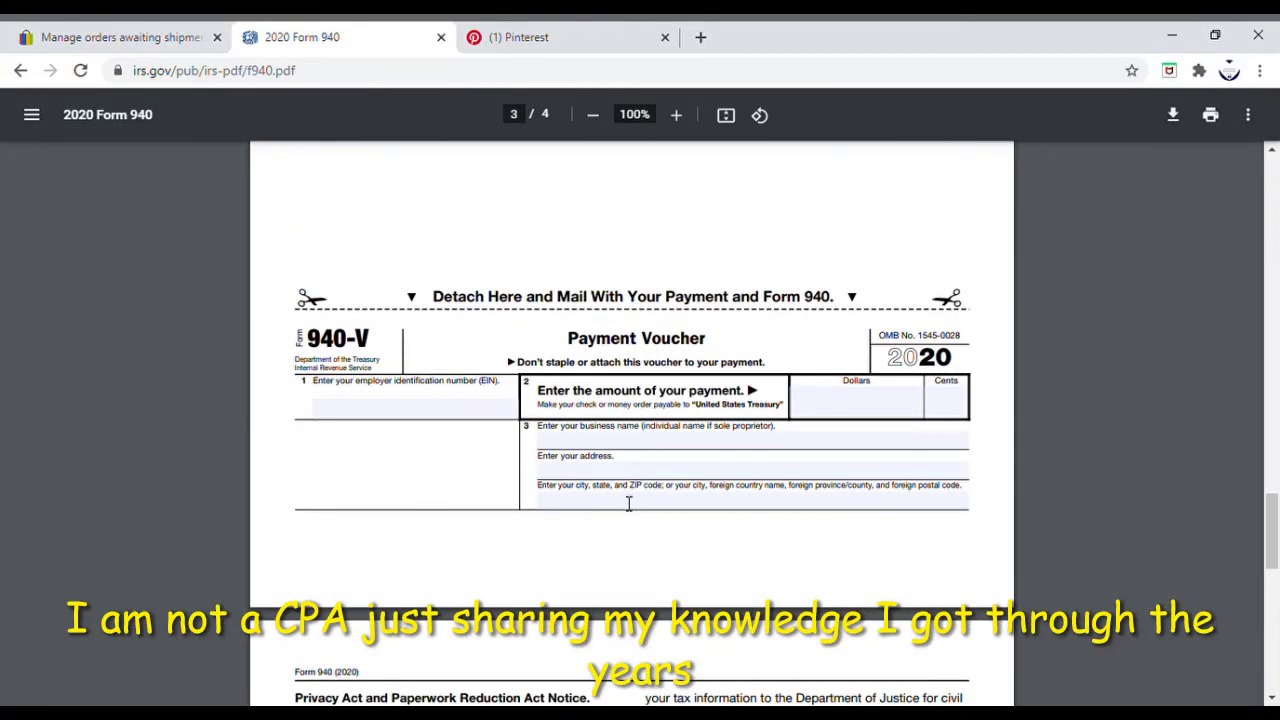
{"action": "scroll", "coordinate": [740, 328], "scroll_direction": "up", "scroll_amount": 6}
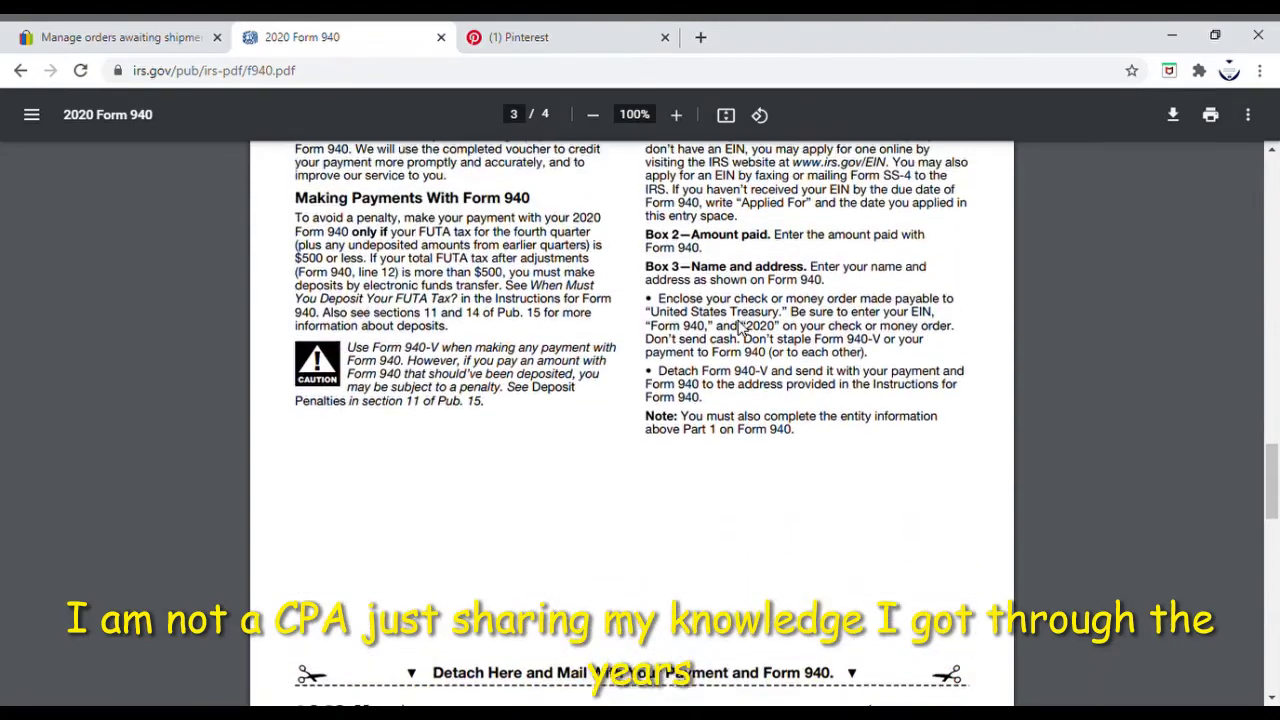
{"action": "scroll", "coordinate": [744, 330], "scroll_direction": "down", "scroll_amount": 8}
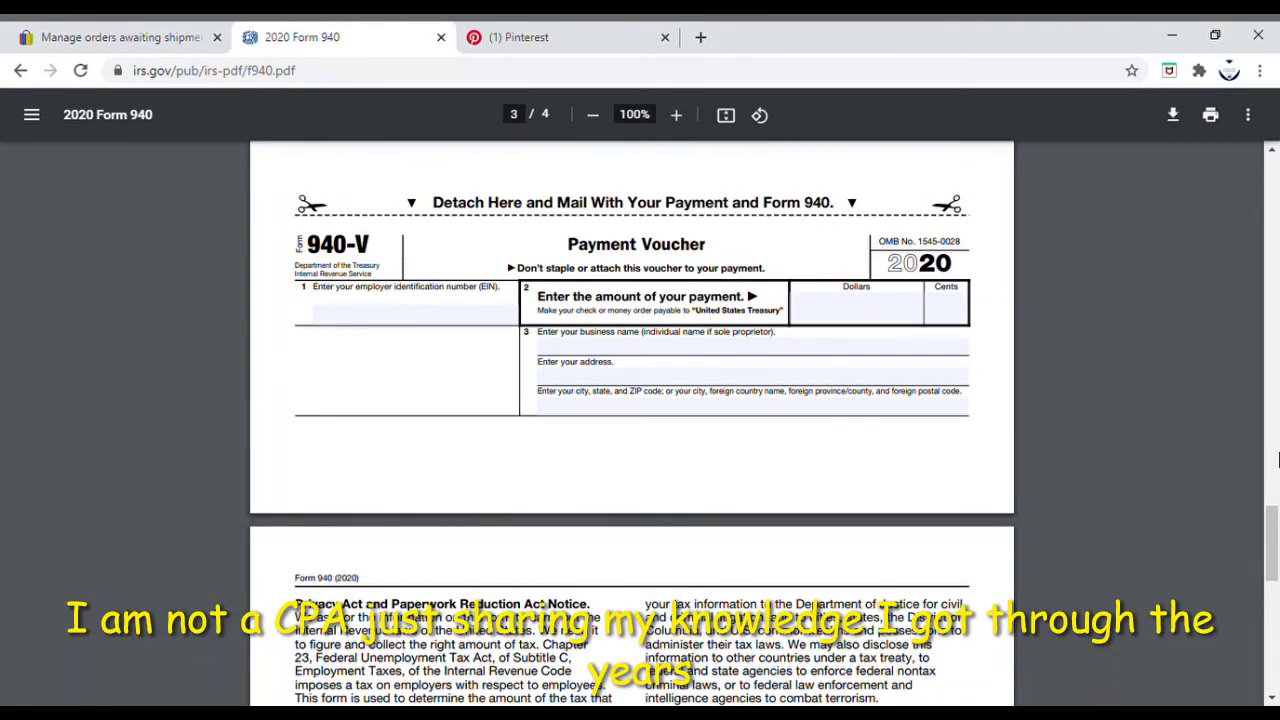
{"action": "scroll", "coordinate": [749, 400], "scroll_direction": "down", "scroll_amount": 8}
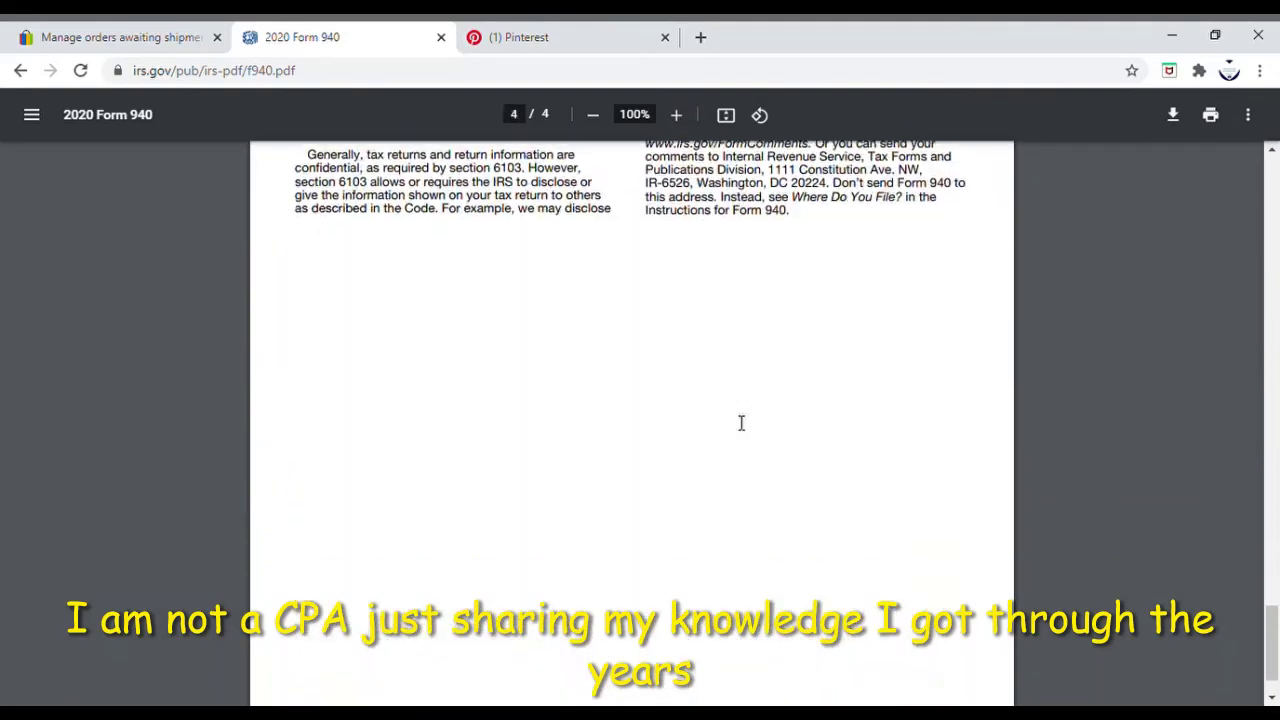
{"action": "scroll", "coordinate": [740, 423], "scroll_direction": "up", "scroll_amount": 7}
{"action": "scroll", "coordinate": [712, 420], "scroll_direction": "up", "scroll_amount": 4}
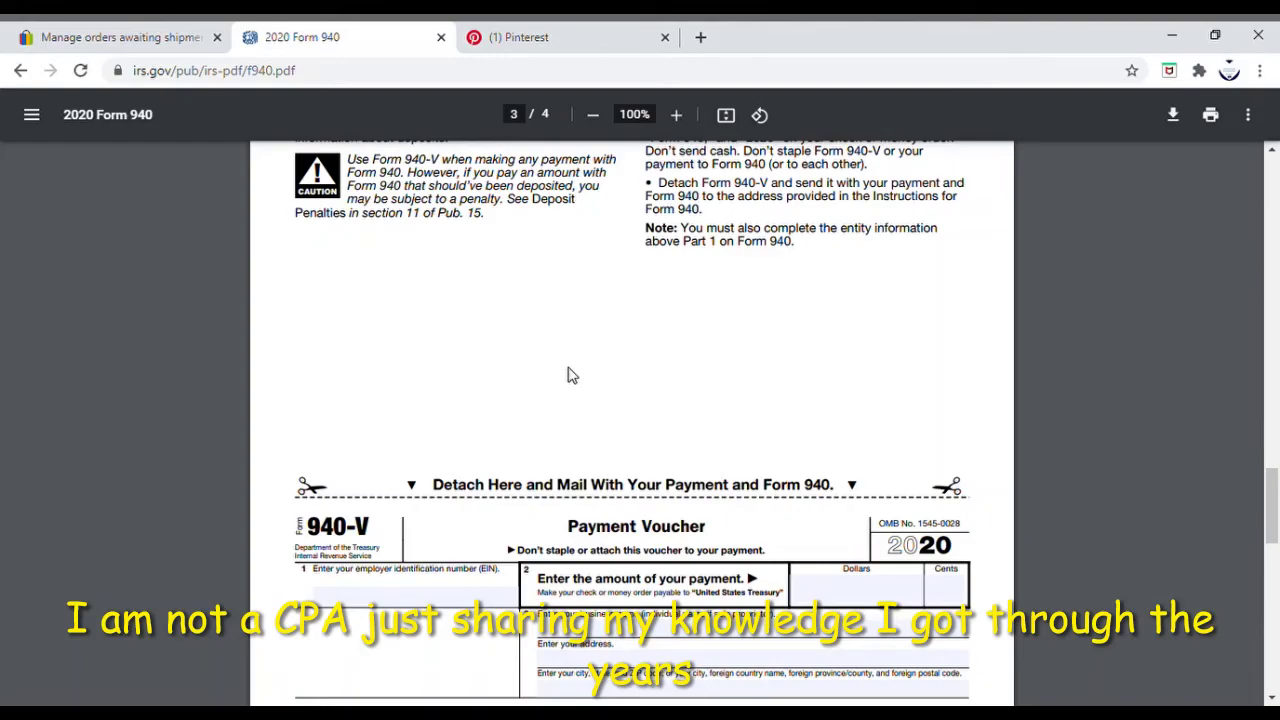
- Scroll up to page 1, down through pages 3 and 4, then back to page 2's preparer fields
{"action": "scroll", "coordinate": [394, 226], "scroll_direction": "up", "scroll_amount": 15}
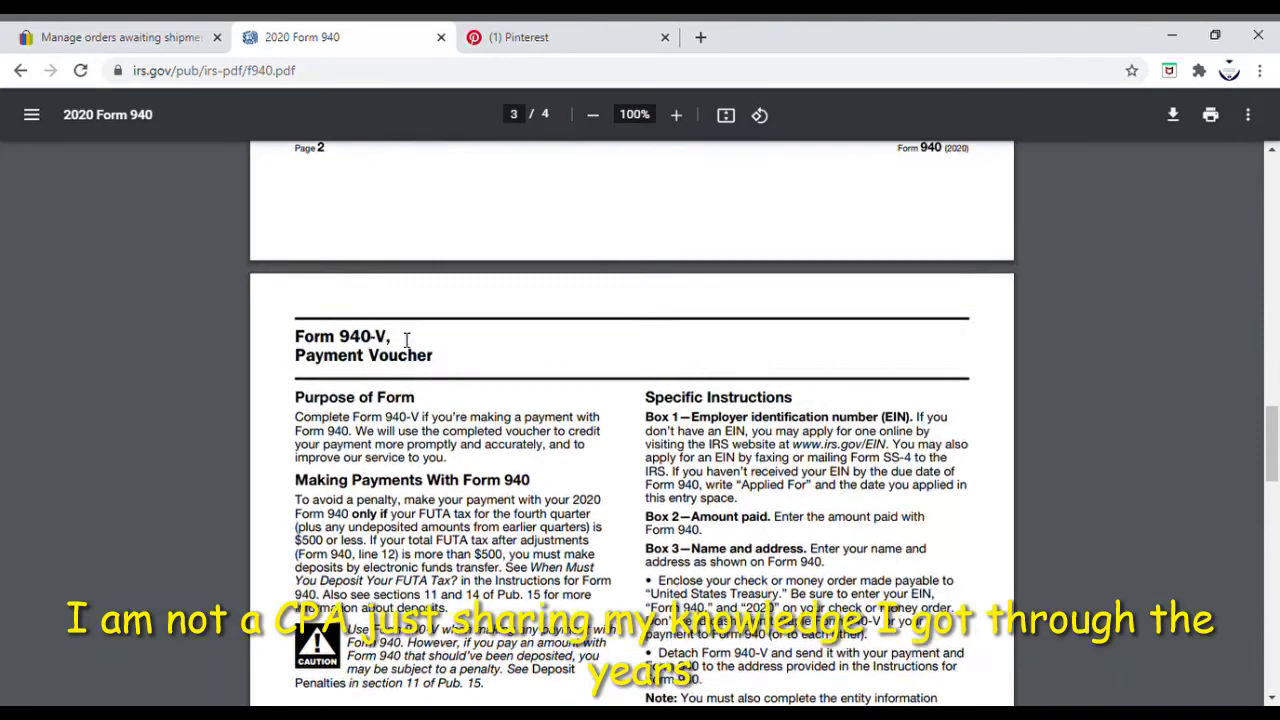
{"action": "scroll", "coordinate": [500, 330], "scroll_direction": "up", "scroll_amount": 9}
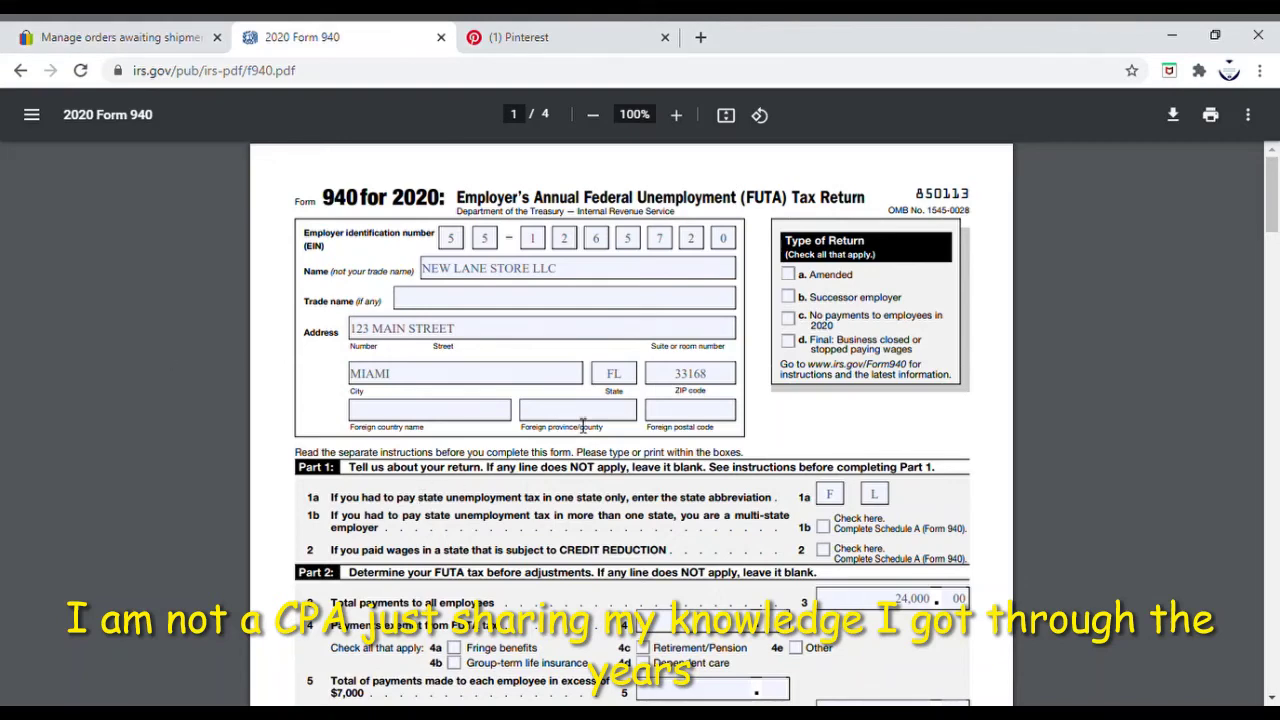
{"action": "scroll", "coordinate": [582, 430], "scroll_direction": "down", "scroll_amount": 1}
{"action": "scroll", "coordinate": [580, 433], "scroll_direction": "up", "scroll_amount": 1}
{"action": "scroll", "coordinate": [580, 433], "scroll_direction": "down", "scroll_amount": 20}
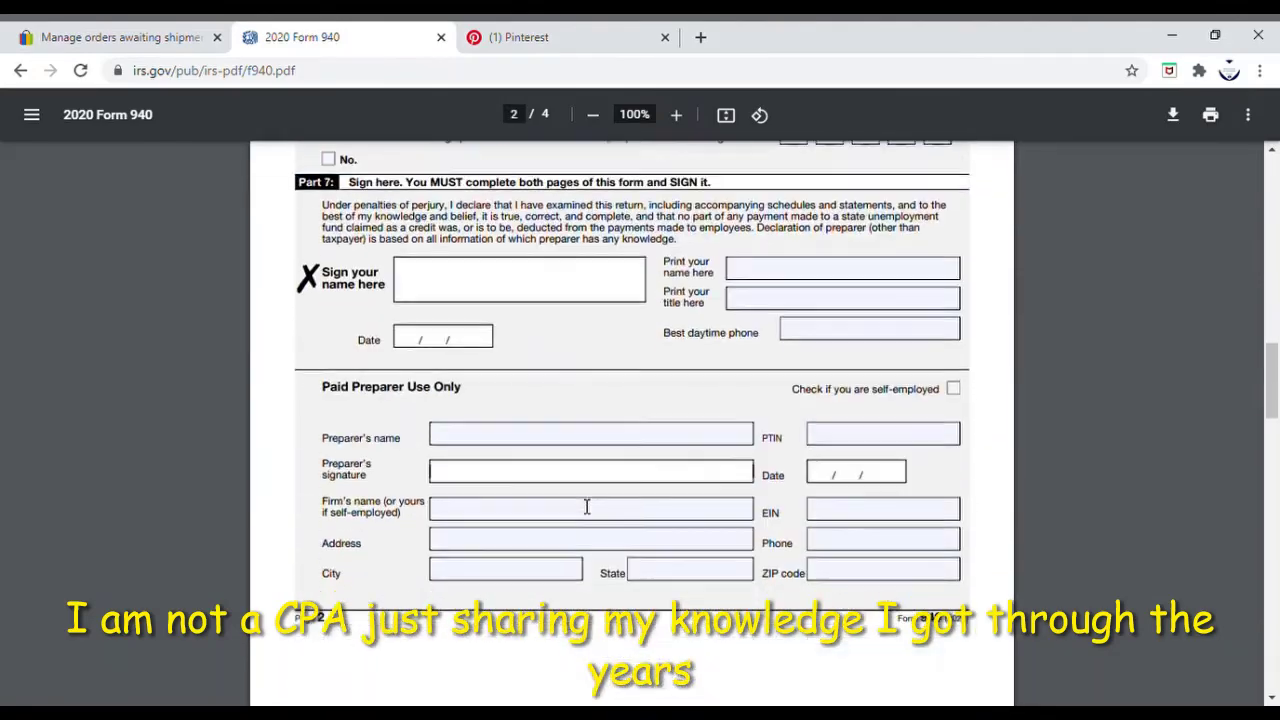
{"action": "scroll", "coordinate": [588, 510], "scroll_direction": "down", "scroll_amount": 17}
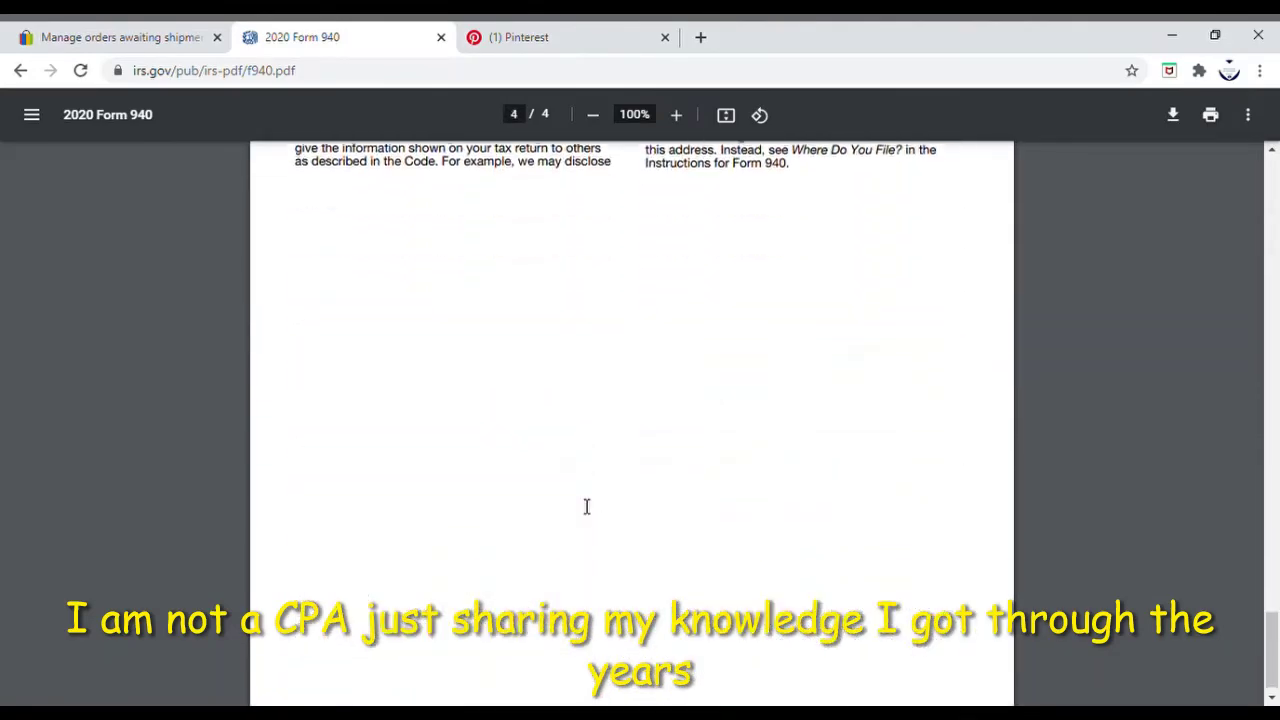
{"action": "scroll", "coordinate": [480, 310], "scroll_direction": "up", "scroll_amount": 12}
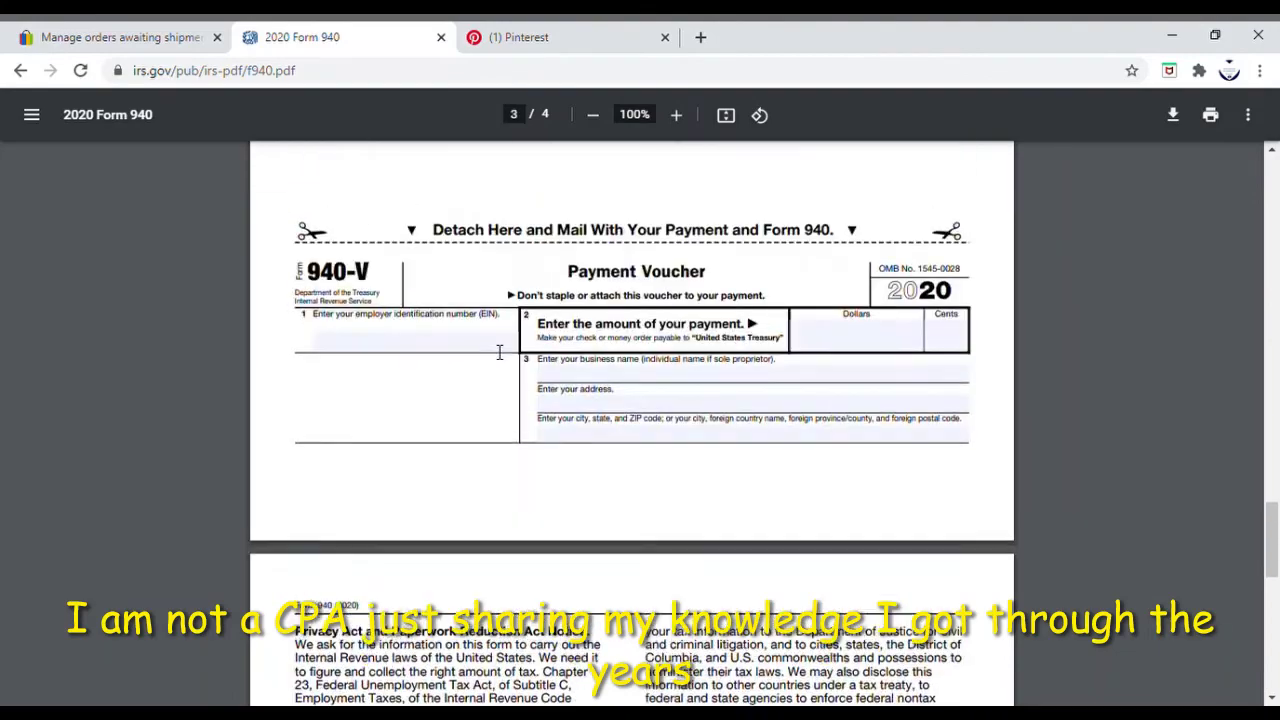
{"action": "scroll", "coordinate": [511, 378], "scroll_direction": "up", "scroll_amount": 5}
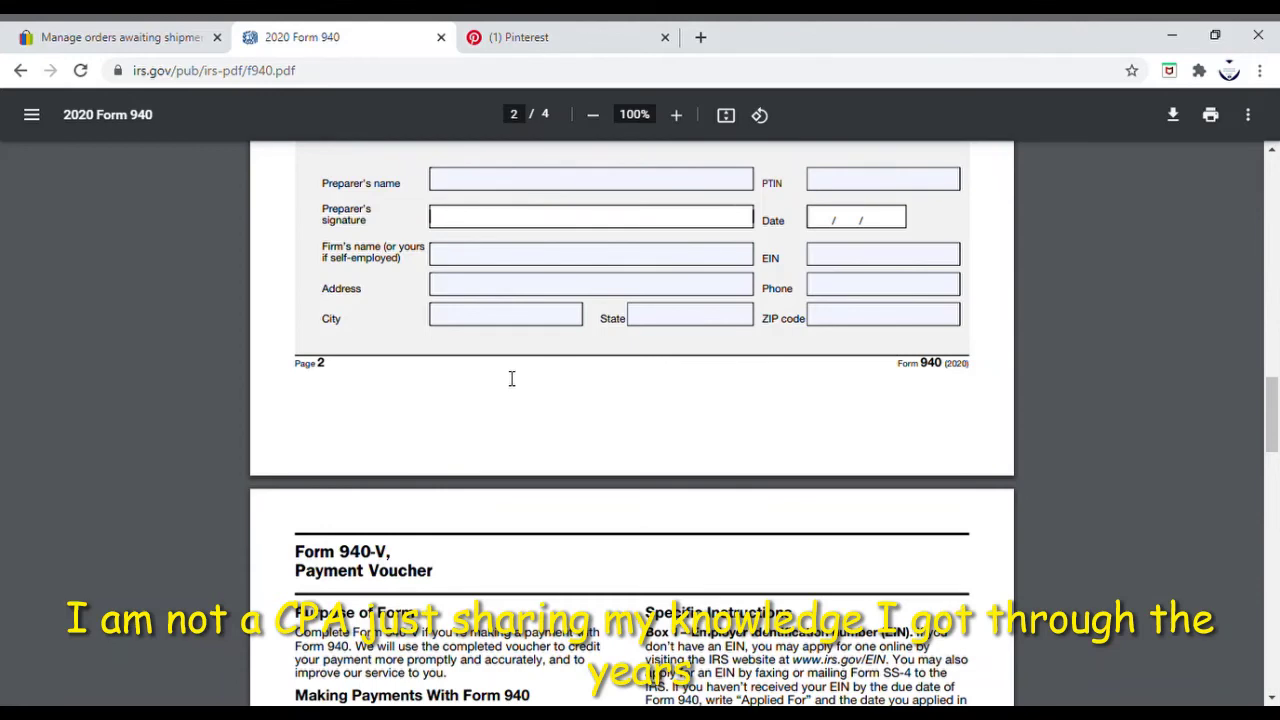
- Scroll over page 1, checking the header and Part 2 lines showing 24,000 and 144
{"action": "scroll", "coordinate": [511, 378], "scroll_direction": "up", "scroll_amount": 5}
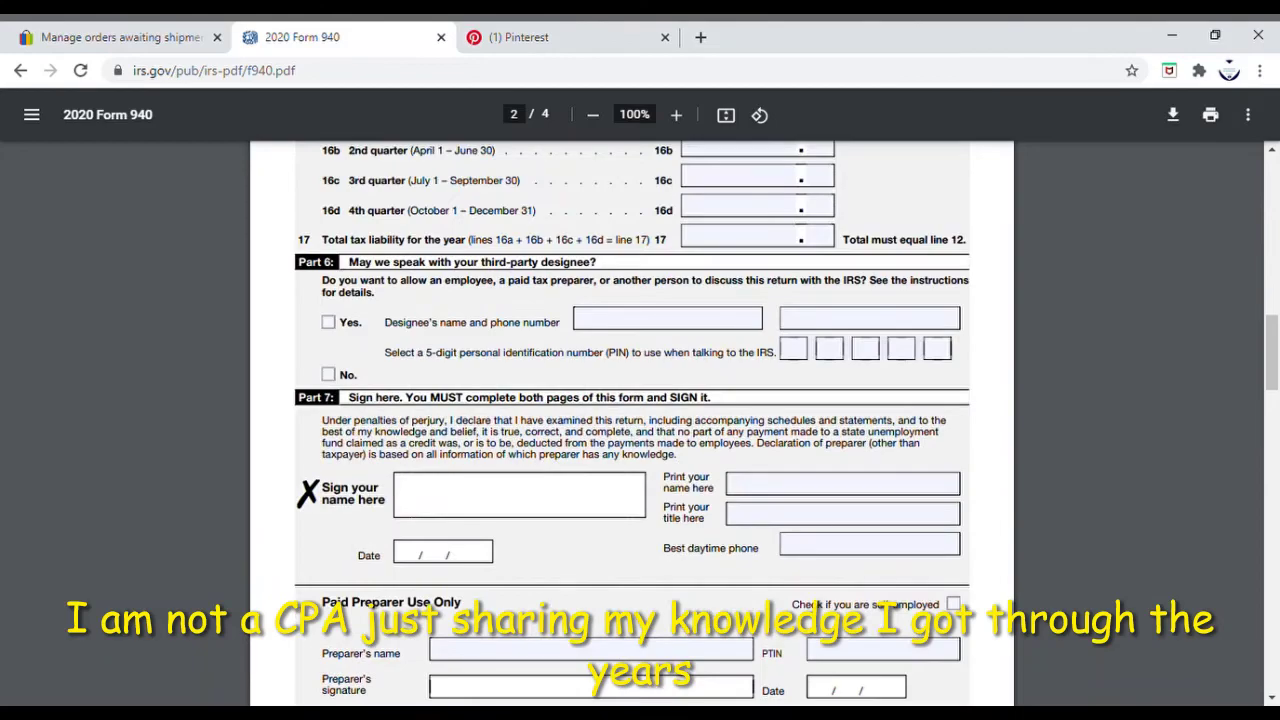
{"action": "scroll", "coordinate": [907, 617], "scroll_direction": "up", "scroll_amount": 13}
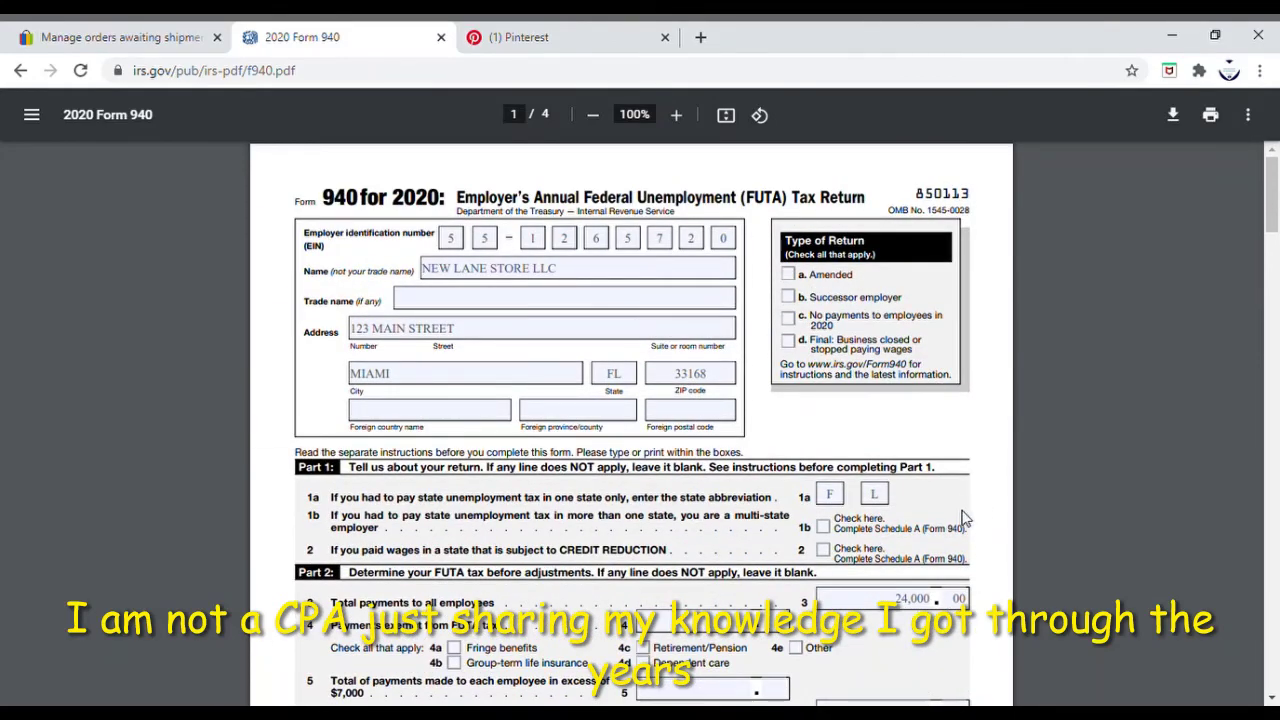
{"action": "scroll", "coordinate": [966, 522], "scroll_direction": "down", "scroll_amount": 2}
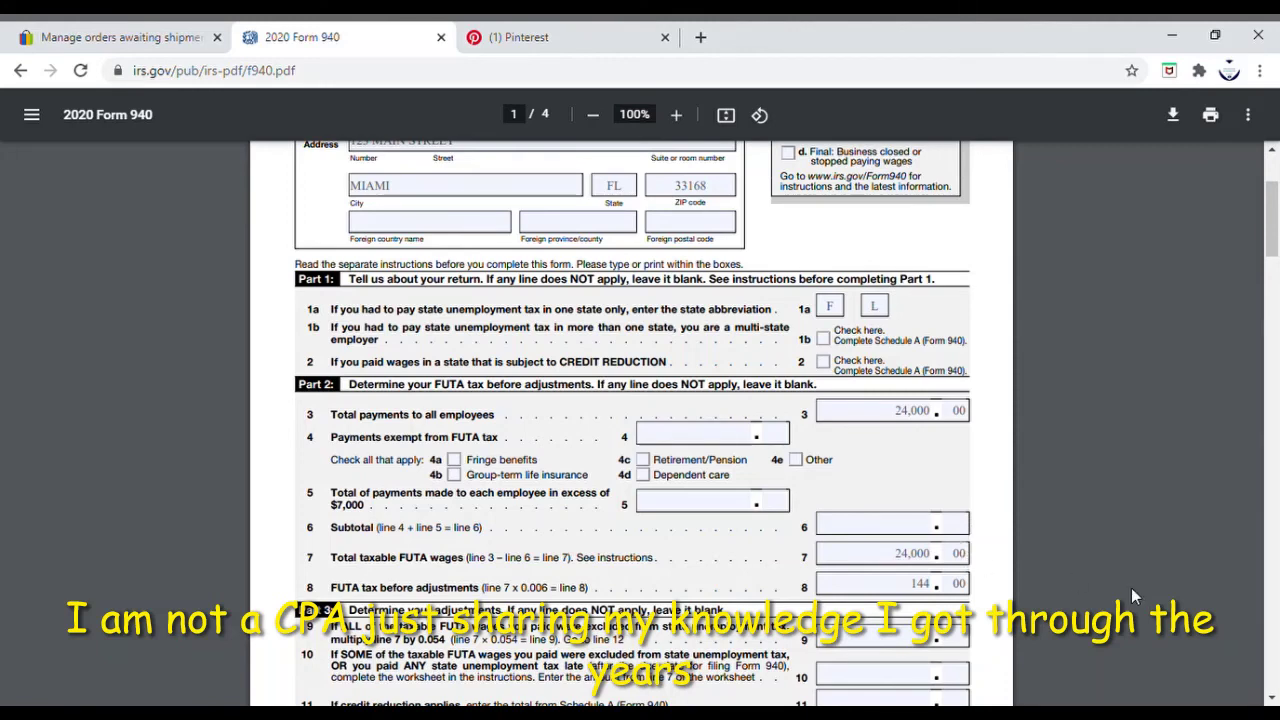
{"action": "scroll", "coordinate": [845, 590], "scroll_direction": "up", "scroll_amount": 2}
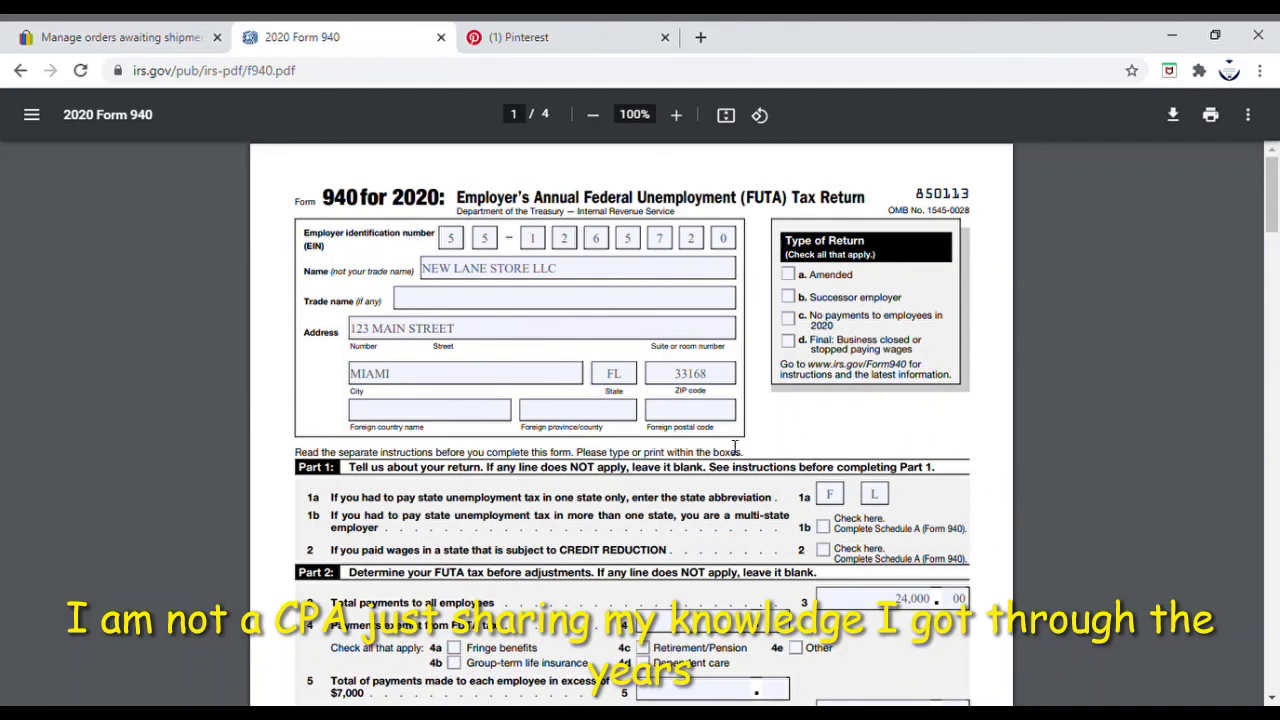
{"action": "scroll", "coordinate": [808, 455], "scroll_direction": "down", "scroll_amount": 3}
{"action": "scroll", "coordinate": [808, 455], "scroll_direction": "up", "scroll_amount": 4}
{"action": "scroll", "coordinate": [808, 455], "scroll_direction": "down", "scroll_amount": 3}
{"action": "scroll", "coordinate": [808, 455], "scroll_direction": "up", "scroll_amount": 3}
{"action": "scroll", "coordinate": [808, 455], "scroll_direction": "down", "scroll_amount": 5}
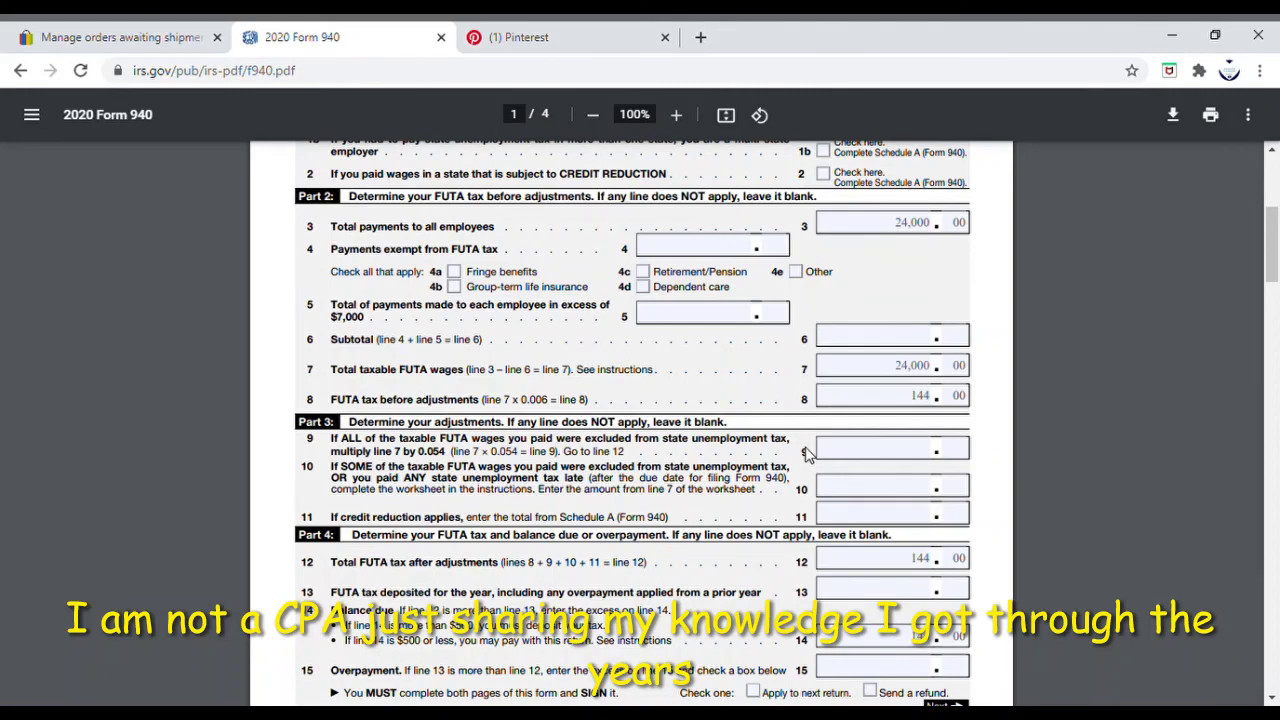
{"action": "scroll", "coordinate": [808, 455], "scroll_direction": "up", "scroll_amount": 4}
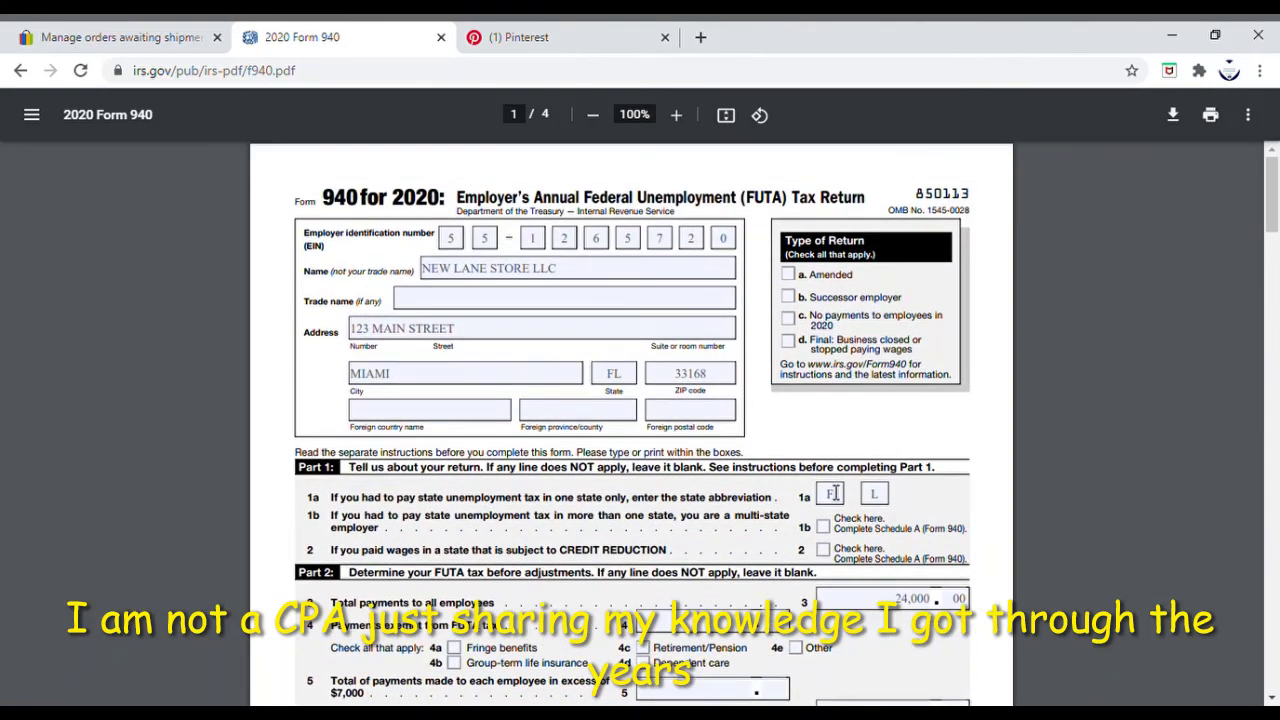